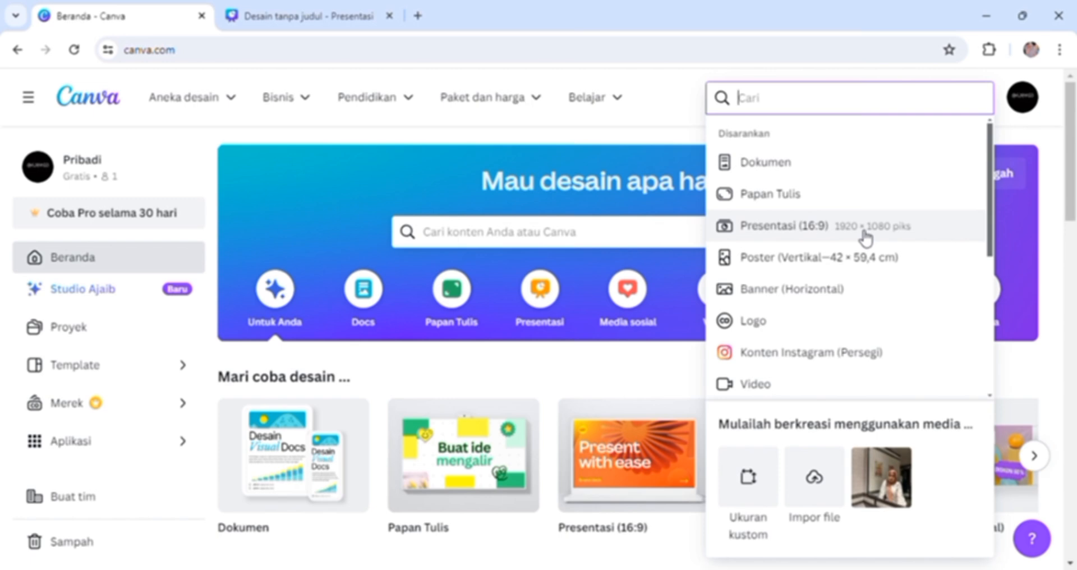
Create a blank 16:9 presentation, look through the suggested templates, and decline opening the design in the desktop app.
click(800, 232)
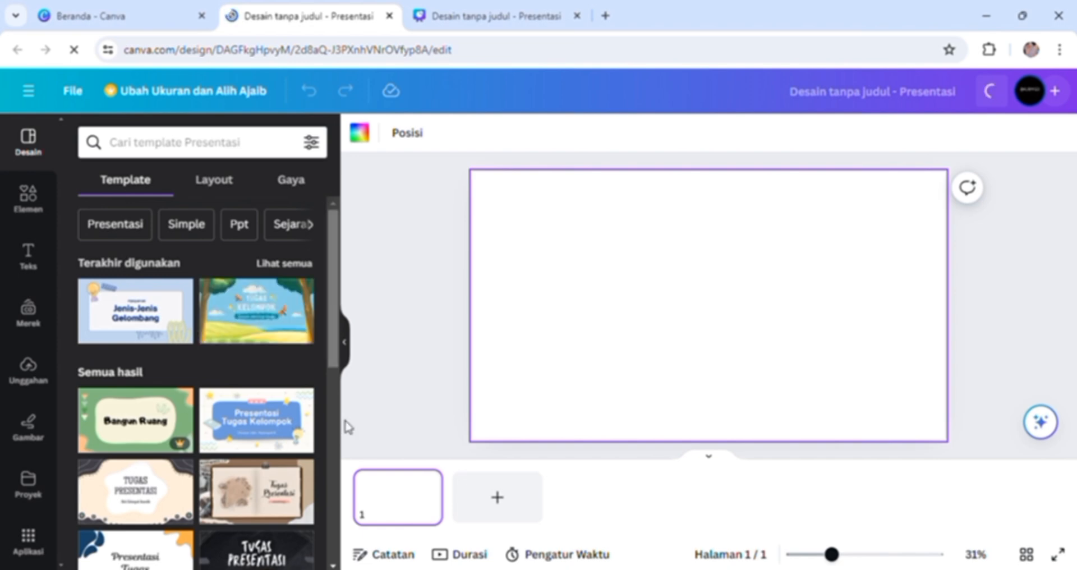
scroll(346, 427, down, 4)
scroll(316, 305, down, 3)
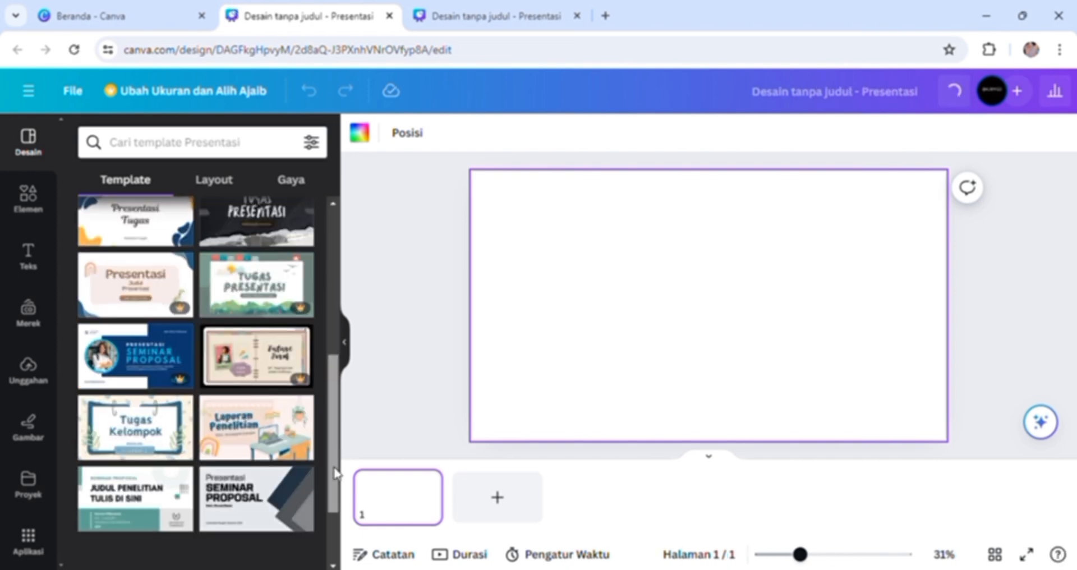
scroll(320, 286, up, 7)
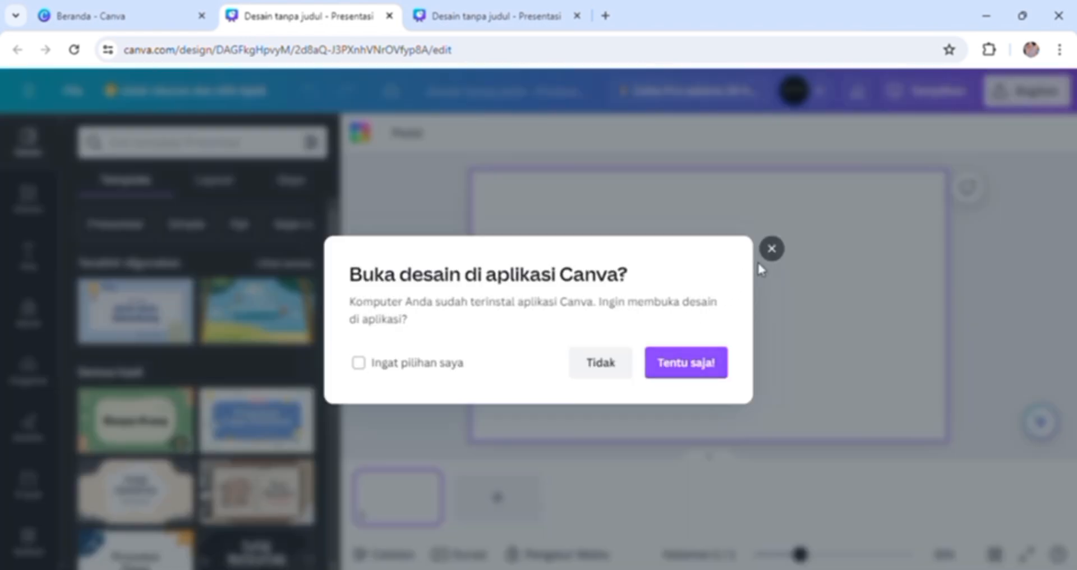
click(769, 253)
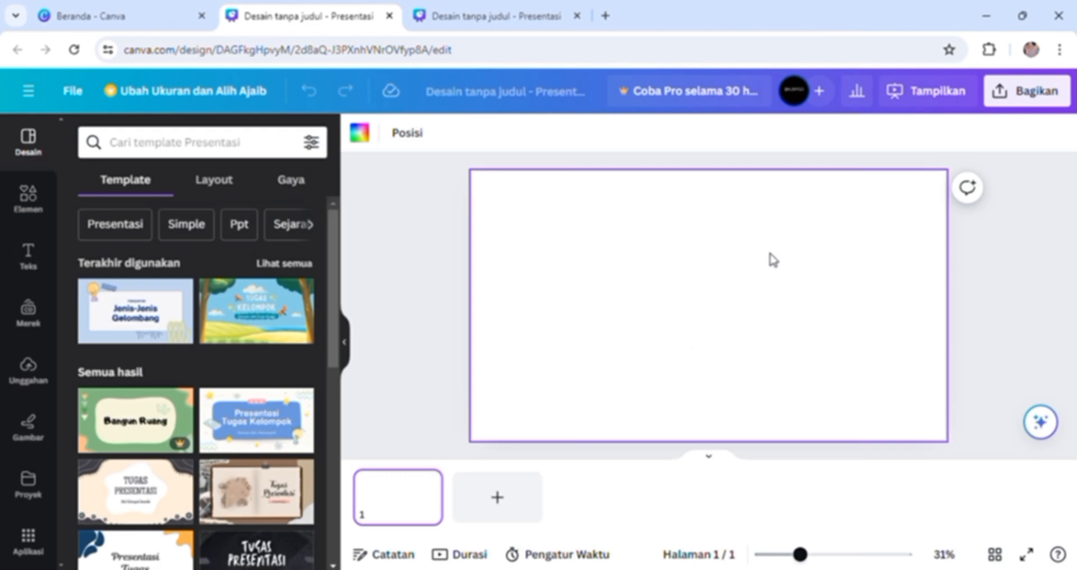
Apply the "Jenis-Jenis Gelombang" template cover to page 1 and add page 2 with its "Apa itu Gelombang?" layout.
click(150, 307)
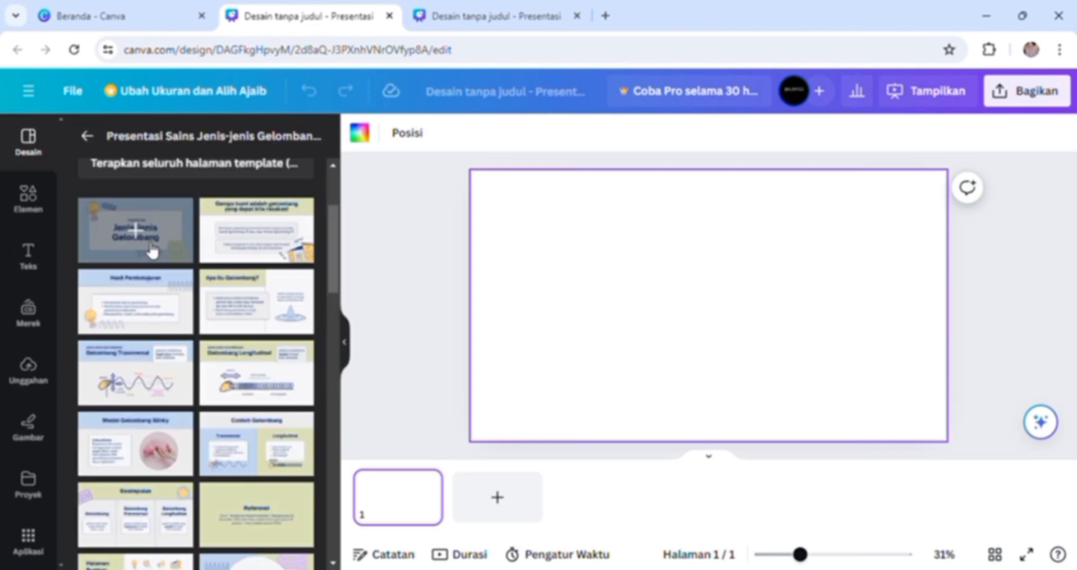
click(151, 247)
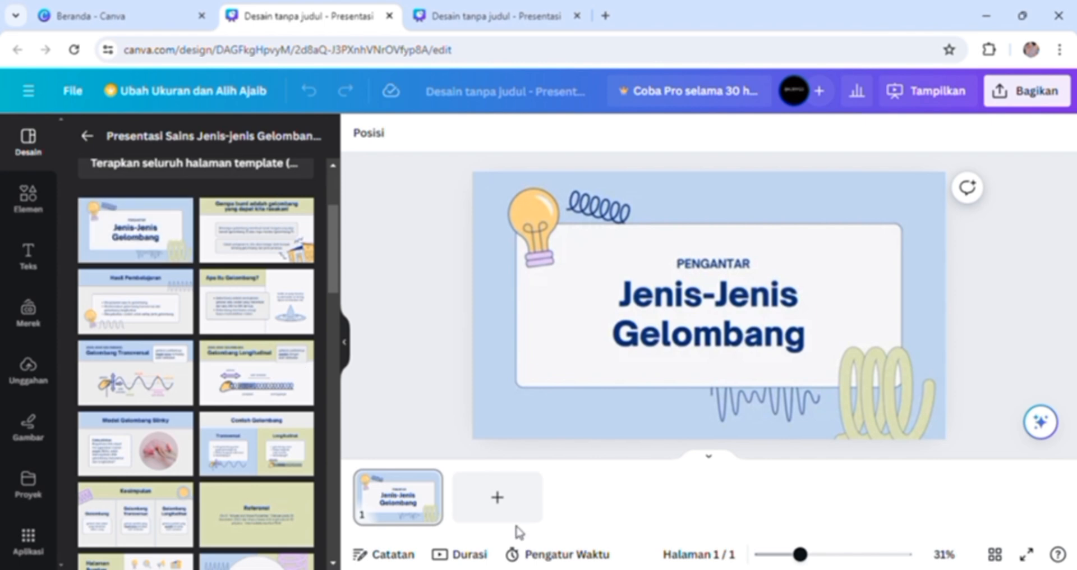
click(497, 498)
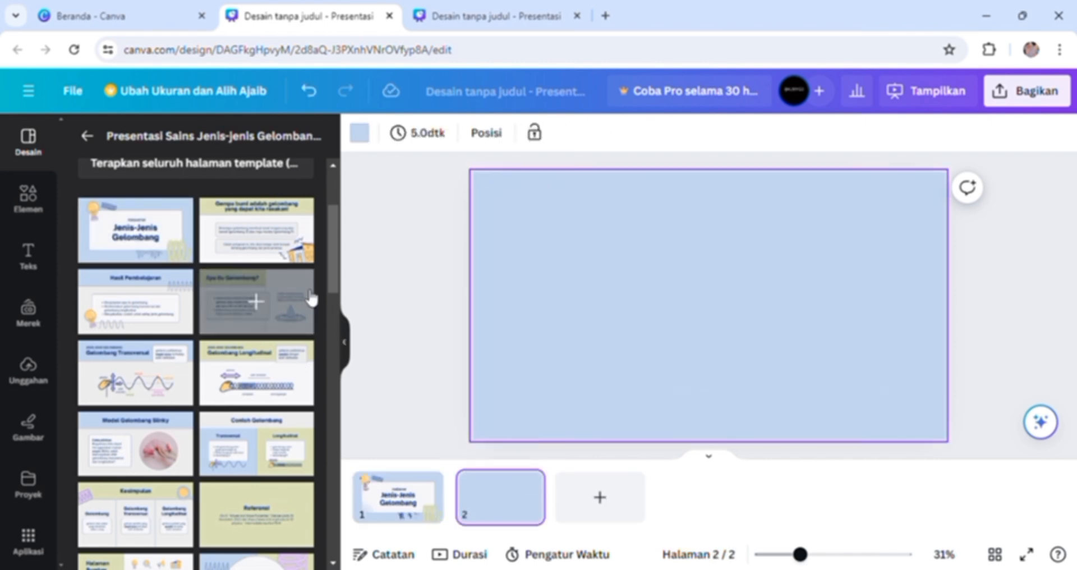
click(297, 301)
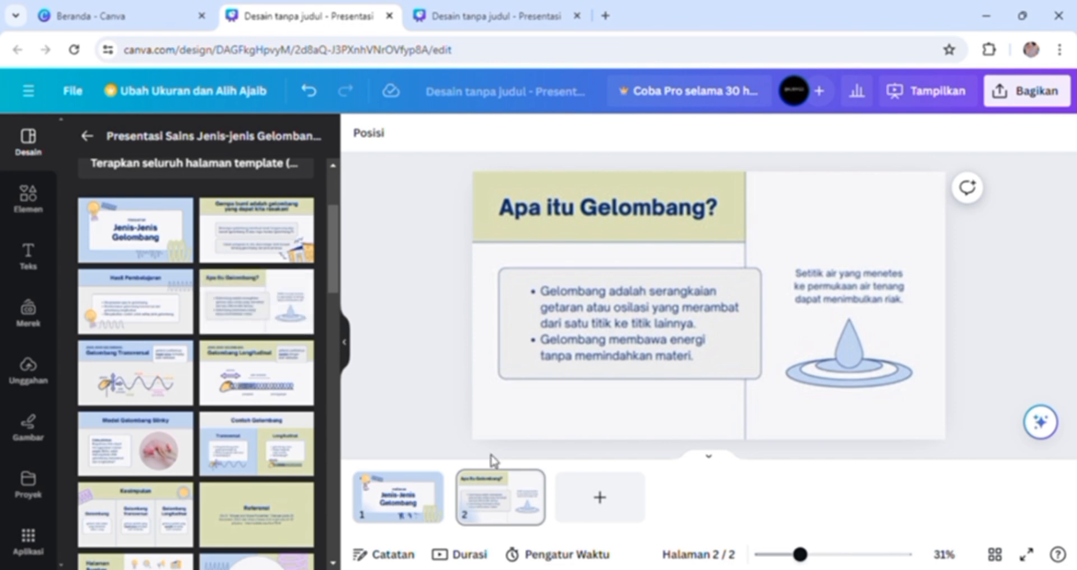
Add page 3 with the template's "Gempa bumi adalah gelombang yang dapat kita rasakan!" layout and page 4 with its "Kesimpulan" layout.
click(597, 498)
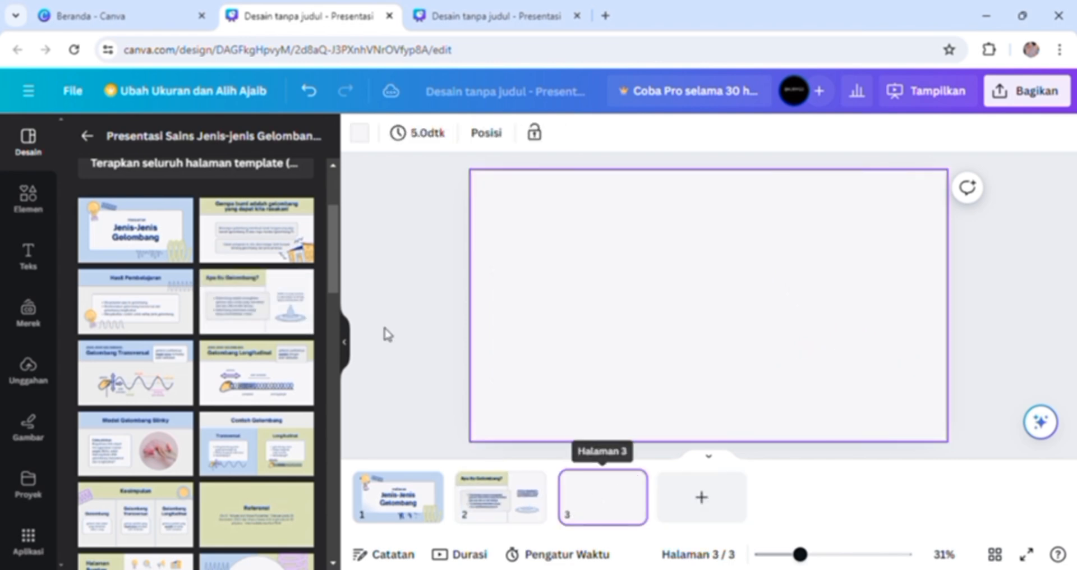
click(256, 229)
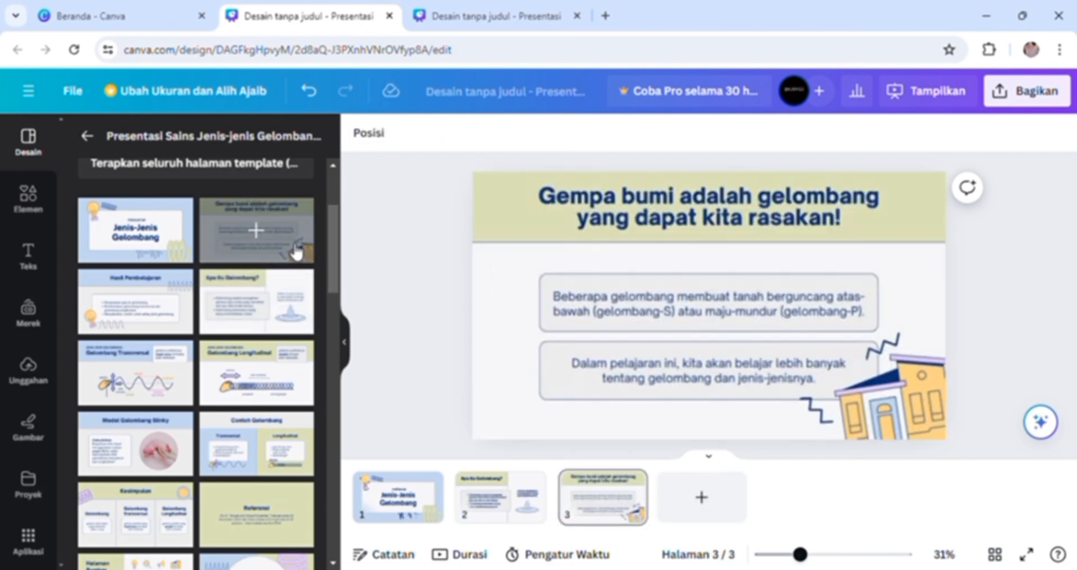
click(721, 512)
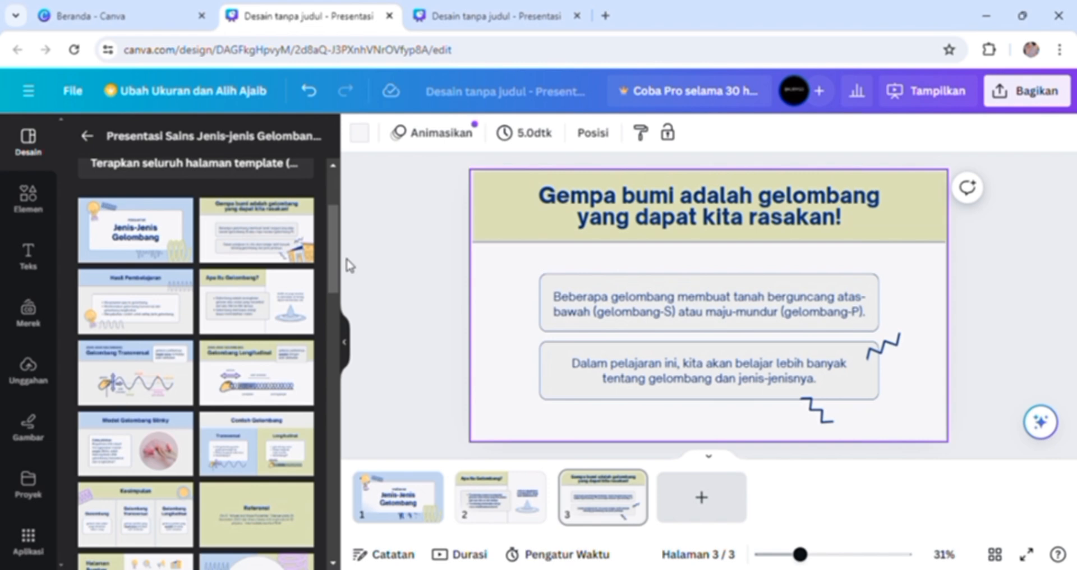
drag(333, 264, 329, 326)
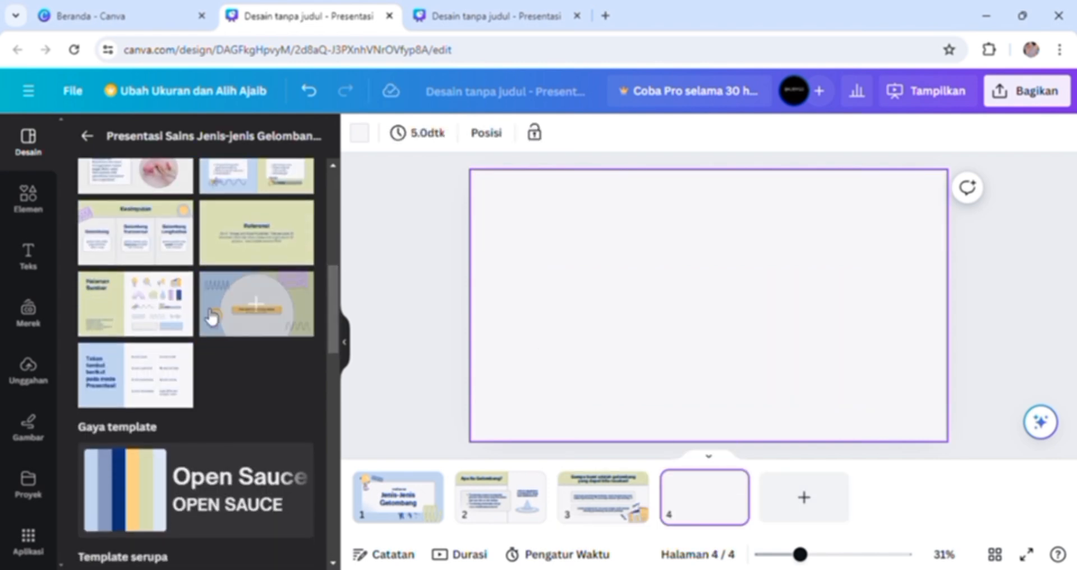
click(183, 247)
Add page 5 with the template's circular "Coba latar ini untuk kelas daring." background layout.
click(793, 497)
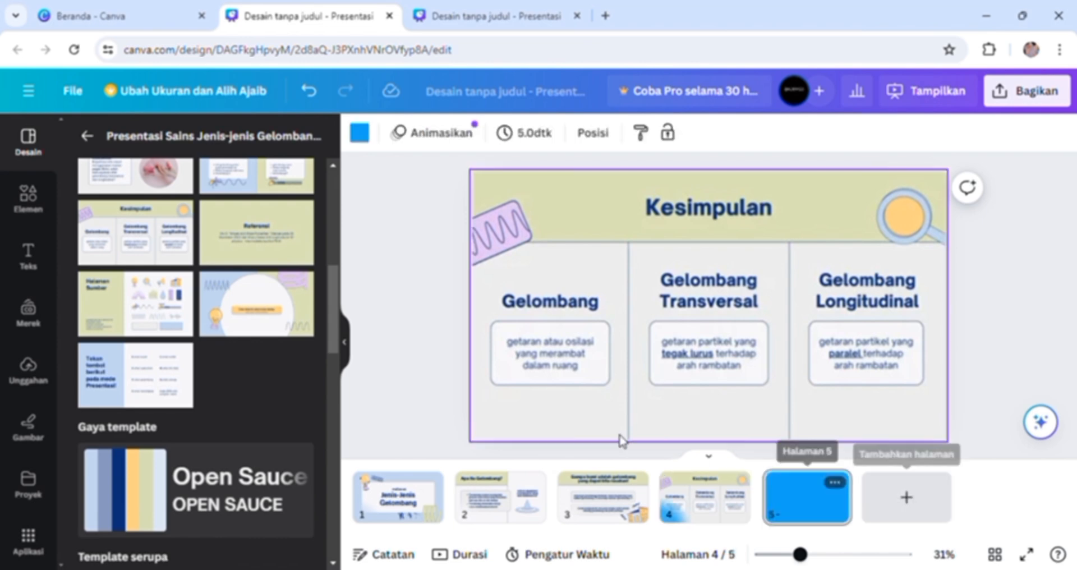
click(299, 320)
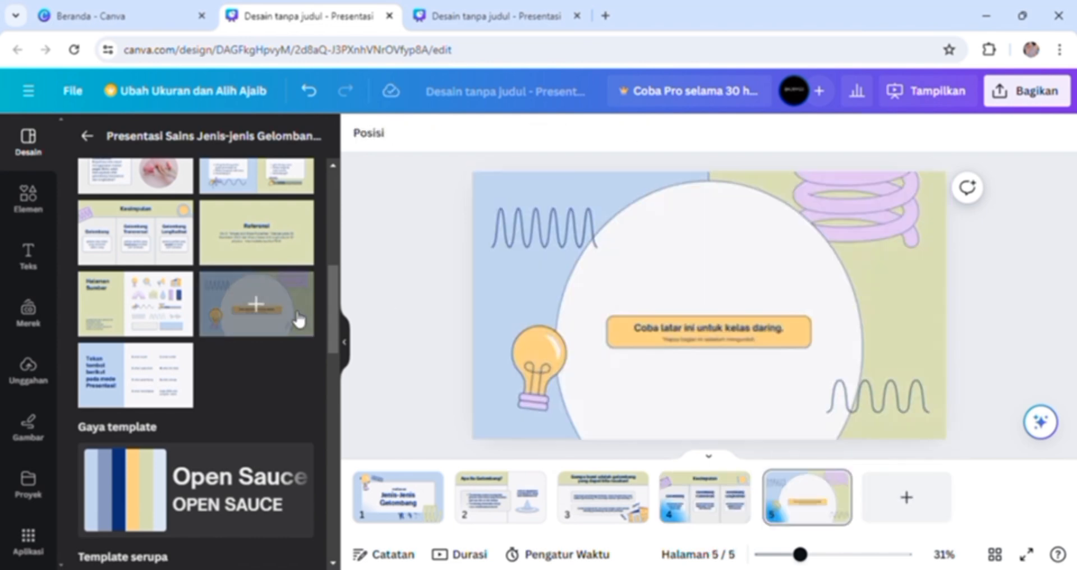
click(673, 374)
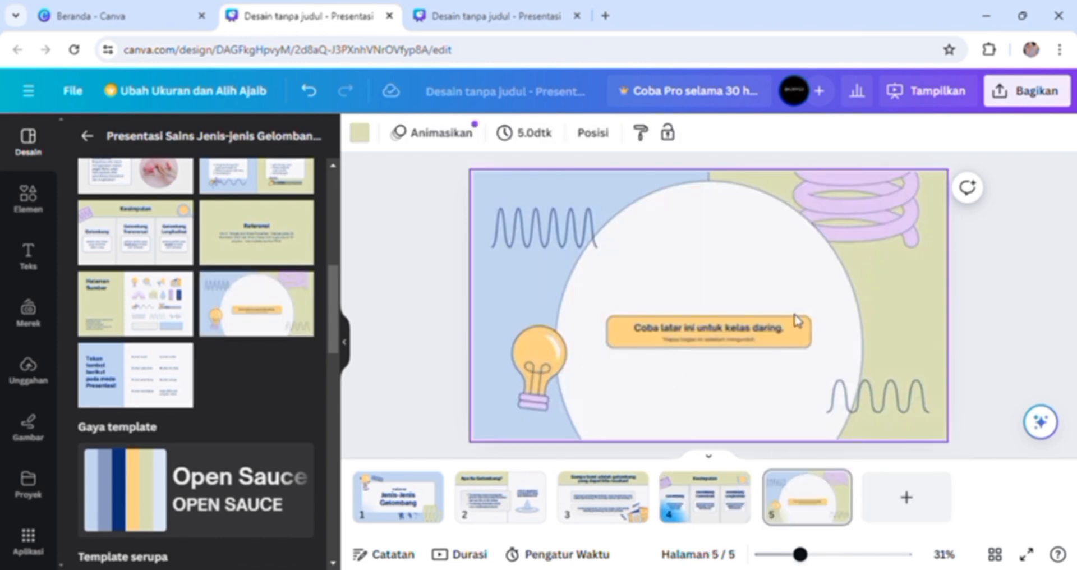
Replace the main line in the orange label on page 5 with "Terimakasih".
click(754, 335)
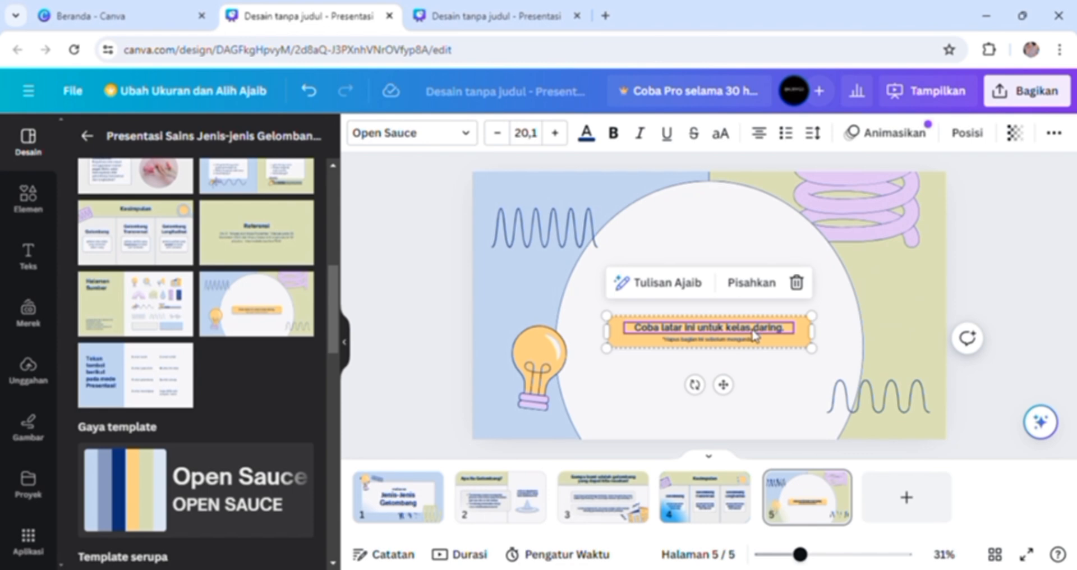
click(754, 335)
key(ctrl+a)
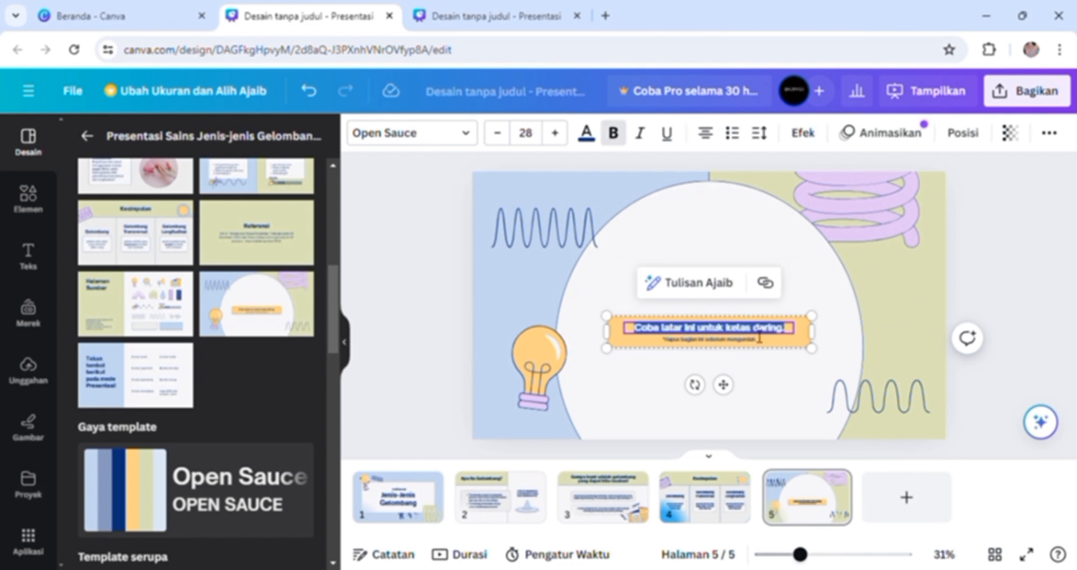
key(BackSpace)
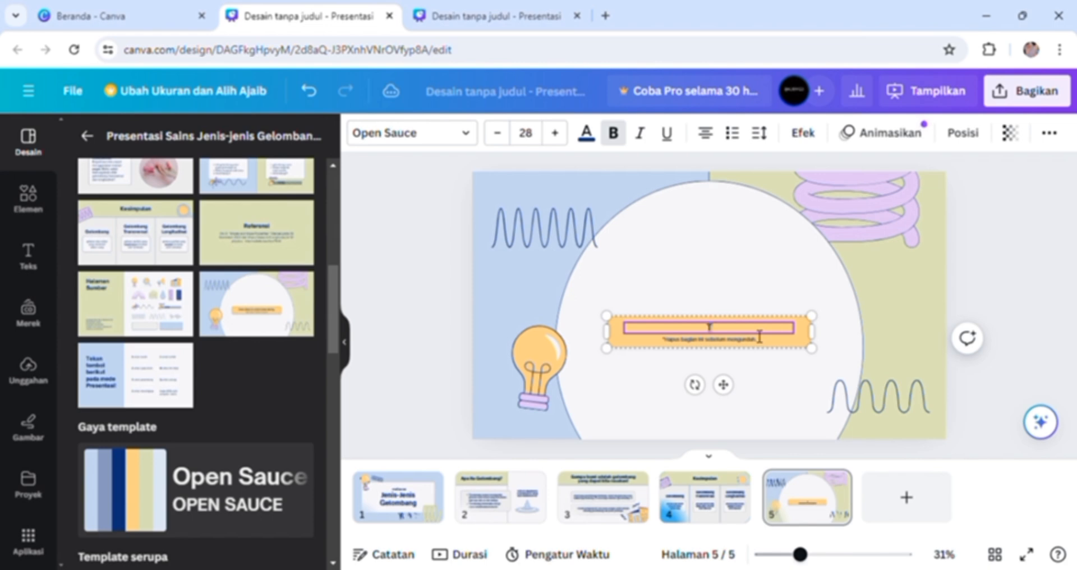
text(Terimakasih)
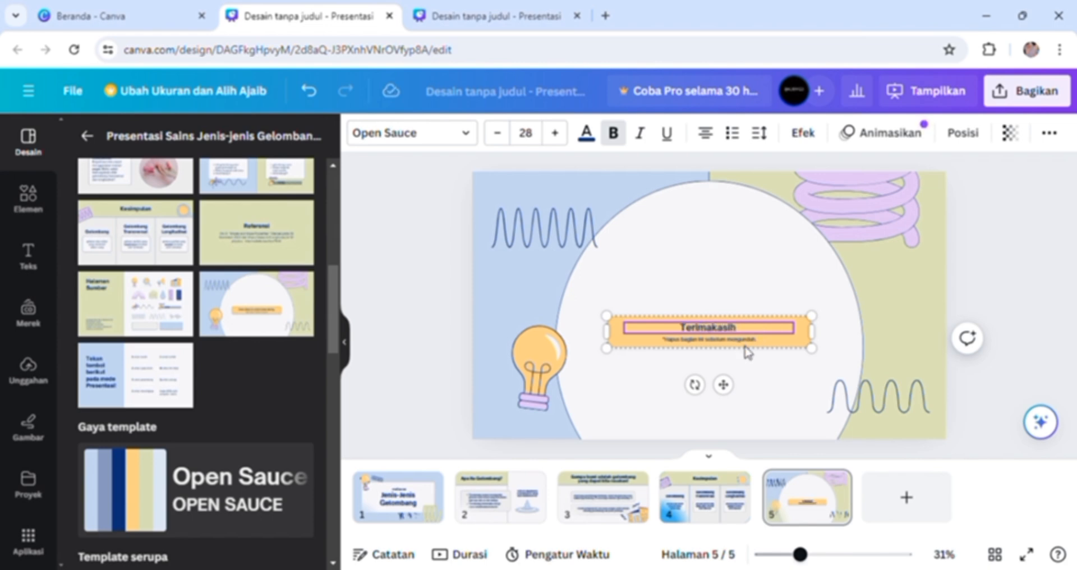
Delete the small caption beneath "Terimakasih" in the orange label.
click(746, 343)
click(732, 341)
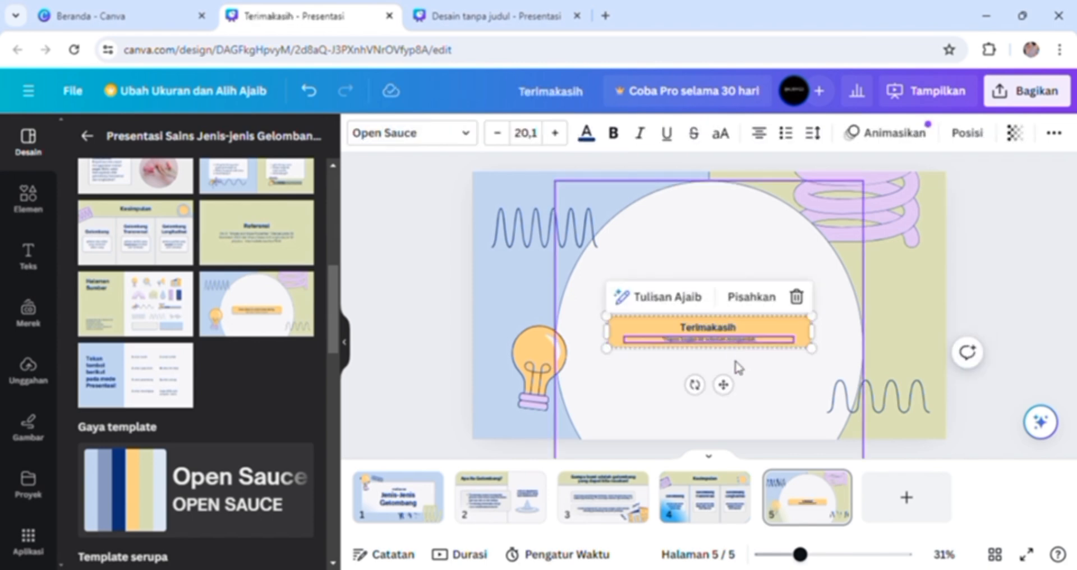
key(Delete)
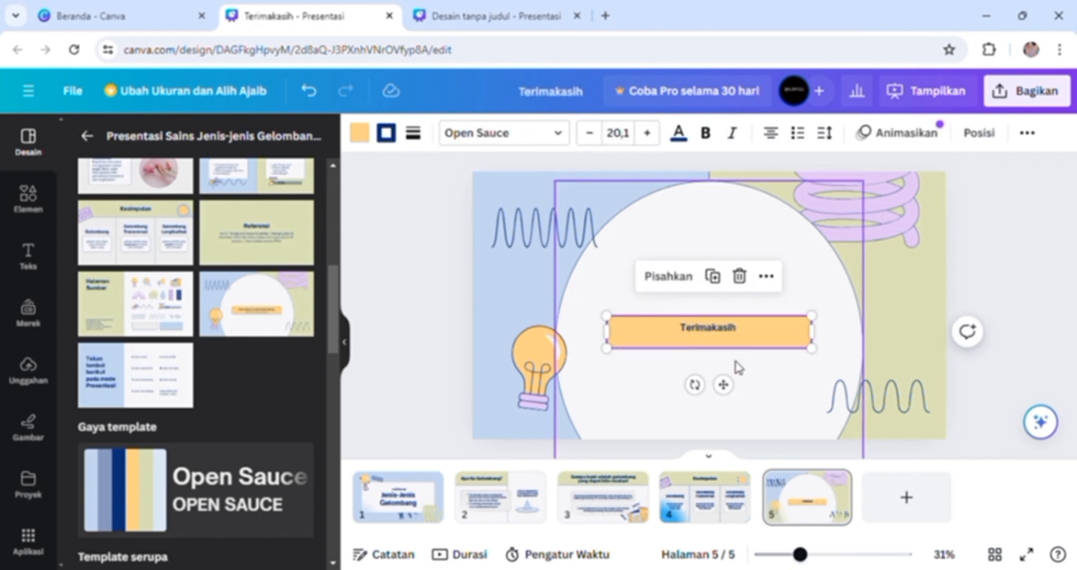
click(397, 496)
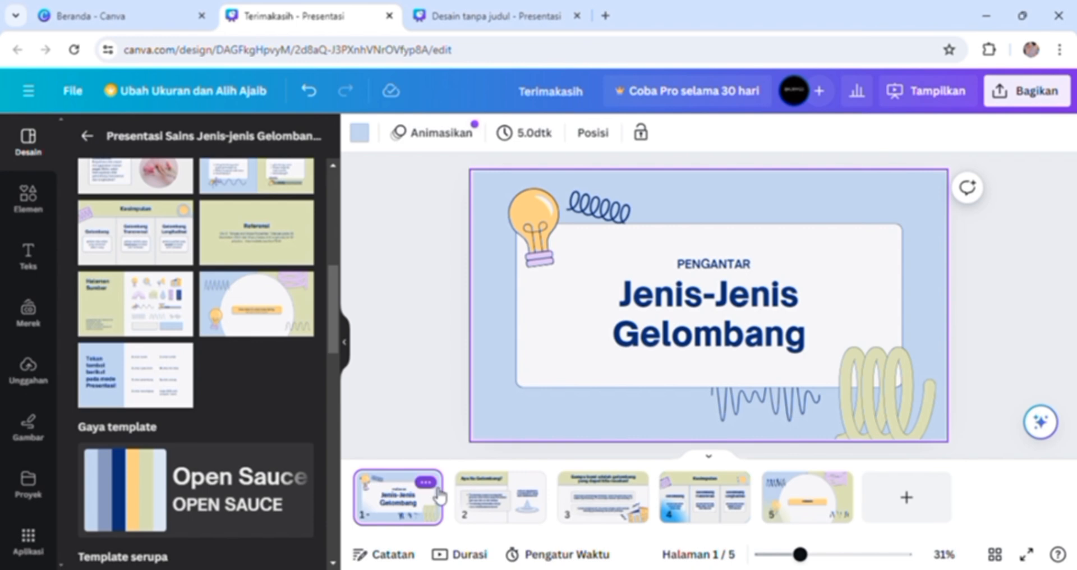
click(520, 494)
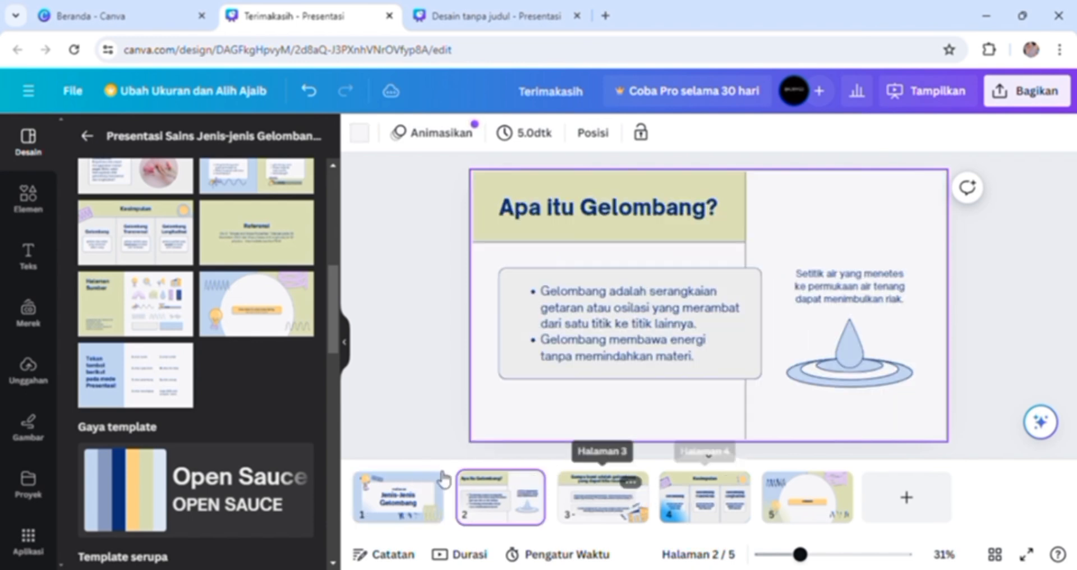
click(409, 500)
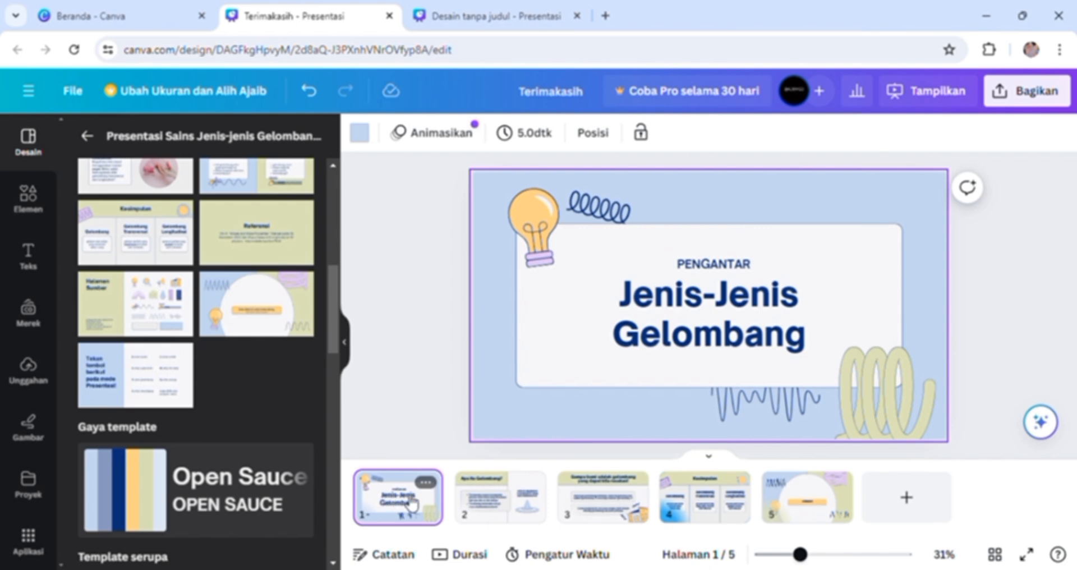
key(ctrl+z)
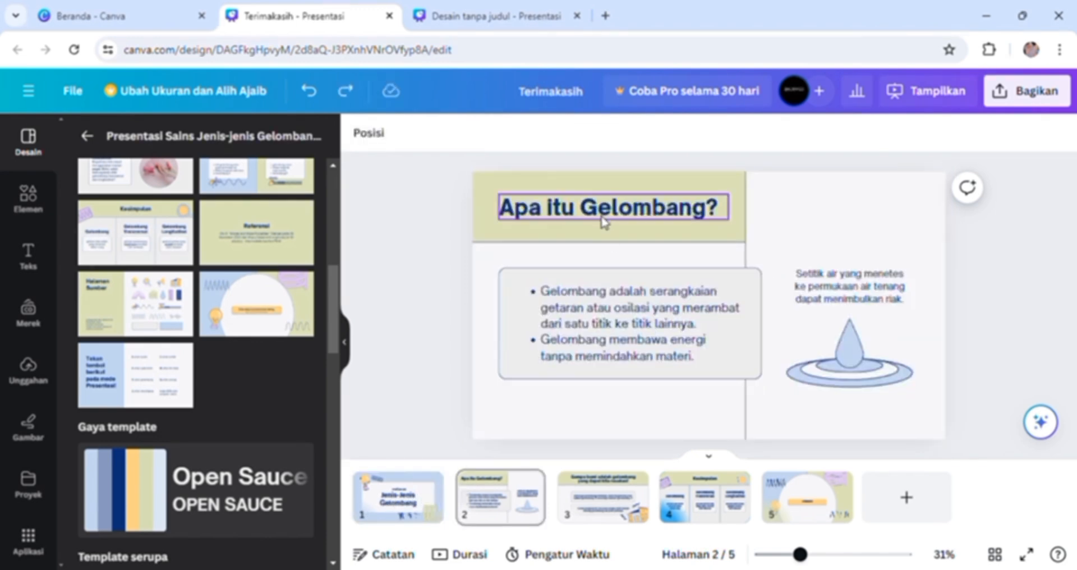
Delete the bulleted text on the "Apa itu Gelombang?" page and generate a new paragraph from the heading with Lanjutkan menulis.
click(585, 305)
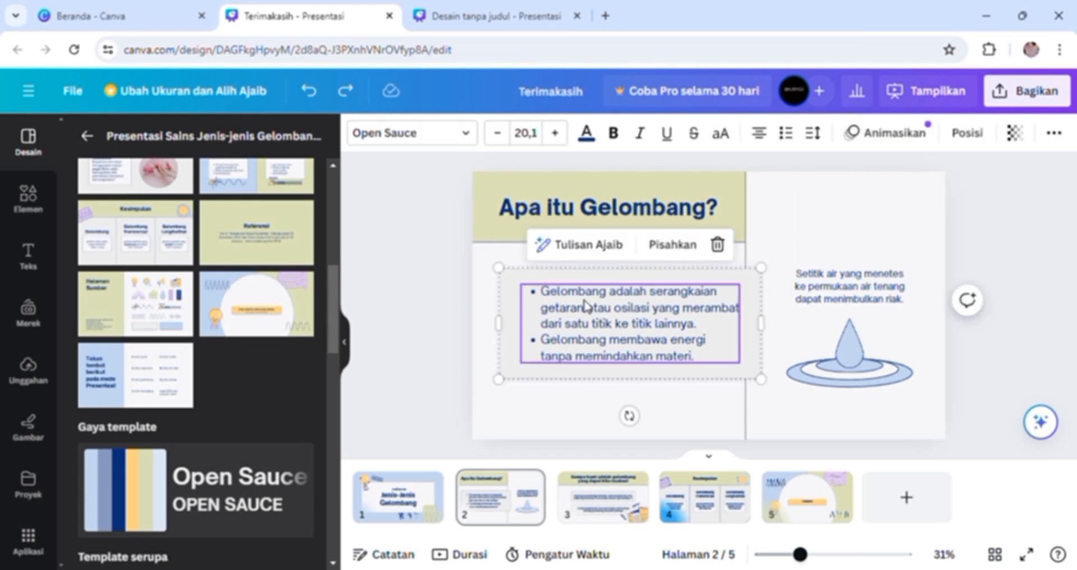
key(Delete)
click(535, 210)
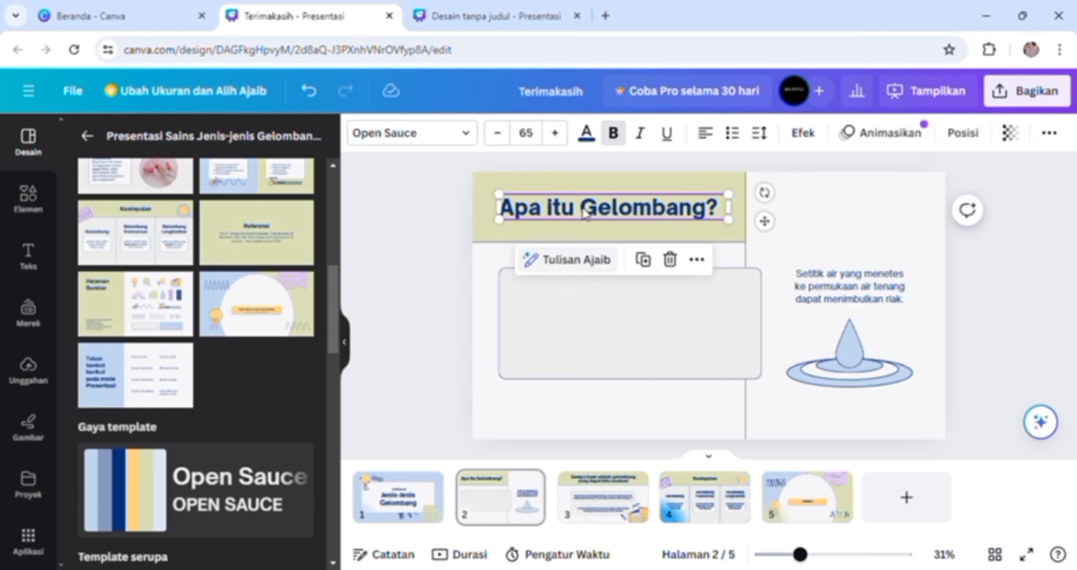
click(577, 260)
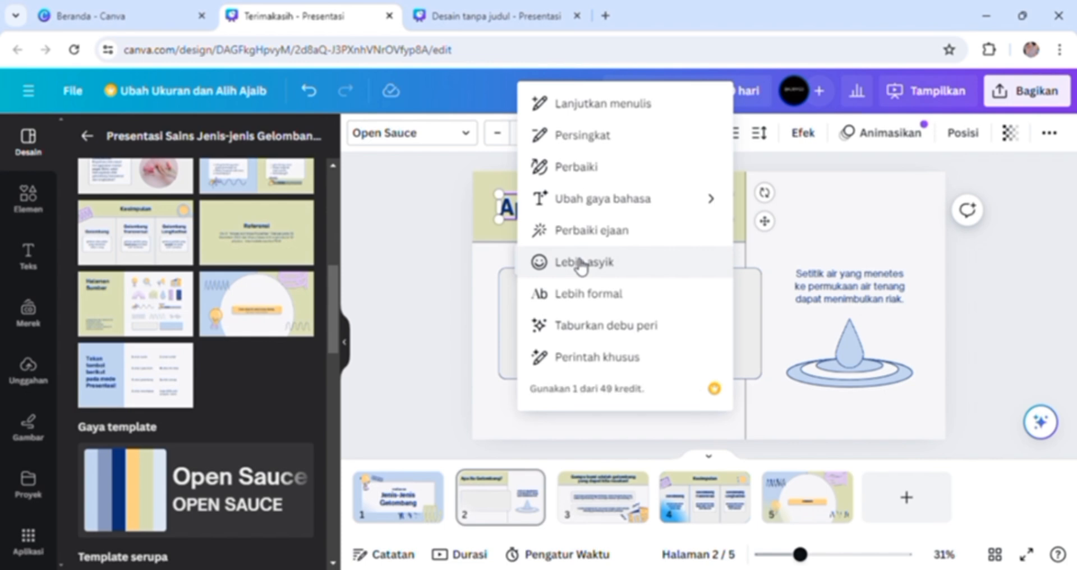
click(561, 103)
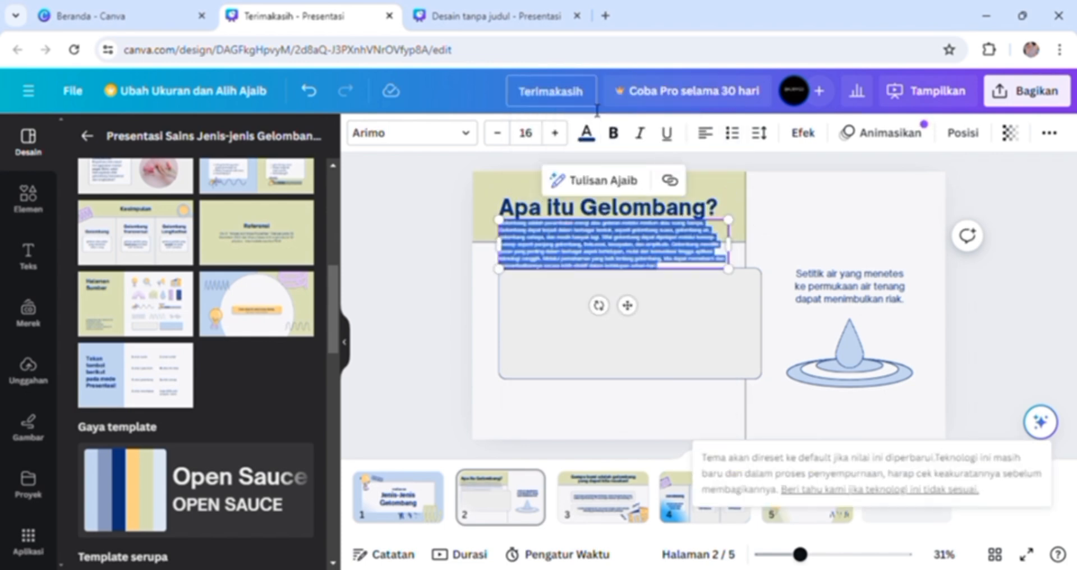
Place the generated paragraph inside the grey box on page 2 and set its font size to 21.
click(654, 282)
drag(657, 262, 666, 327)
click(560, 136)
click(561, 136)
click(560, 136)
click(560, 136)
click(560, 136)
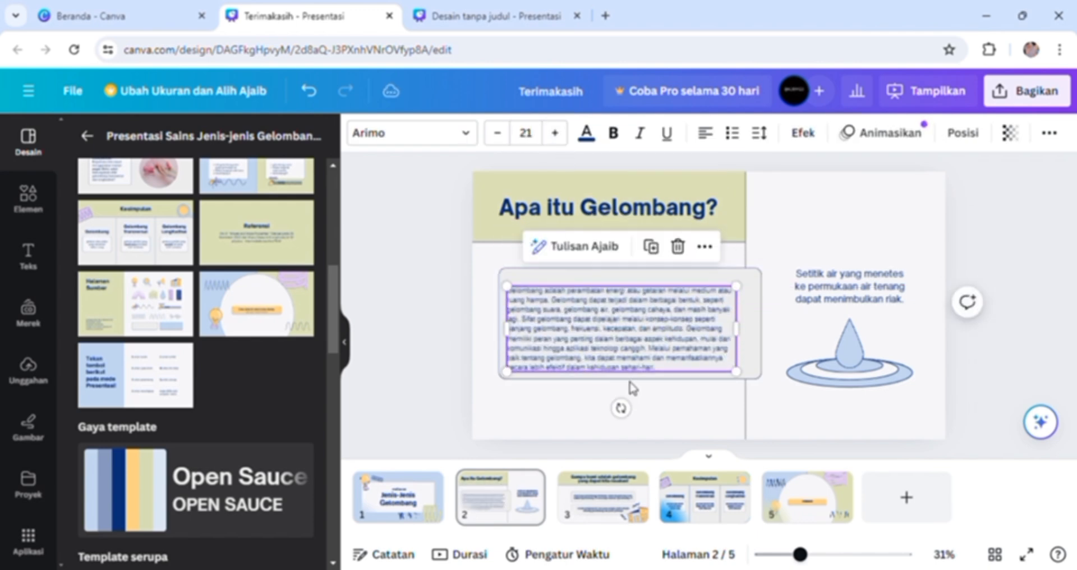
drag(632, 362, 640, 357)
click(451, 343)
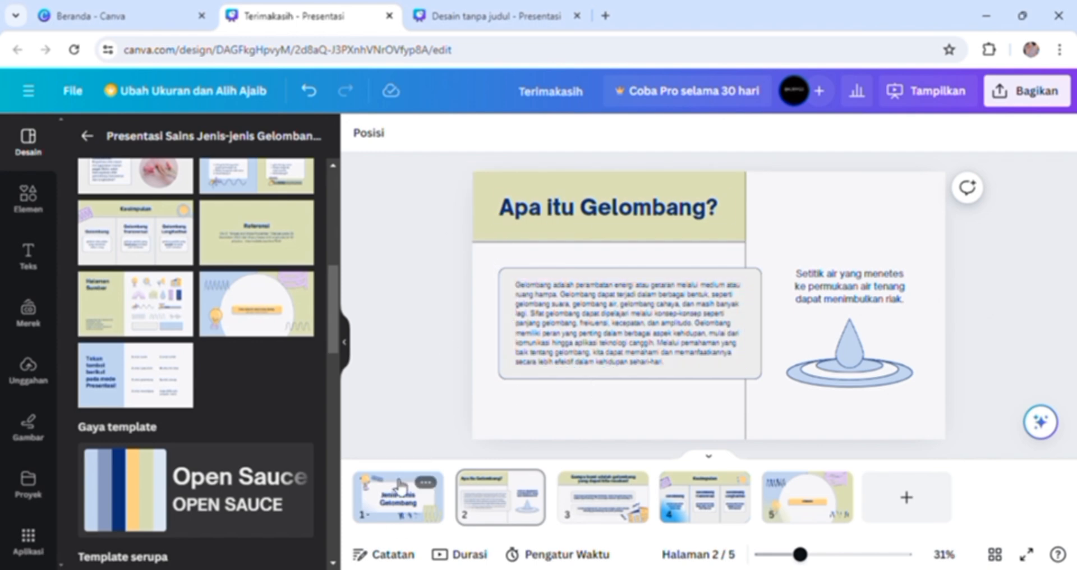
click(399, 493)
click(493, 501)
click(594, 517)
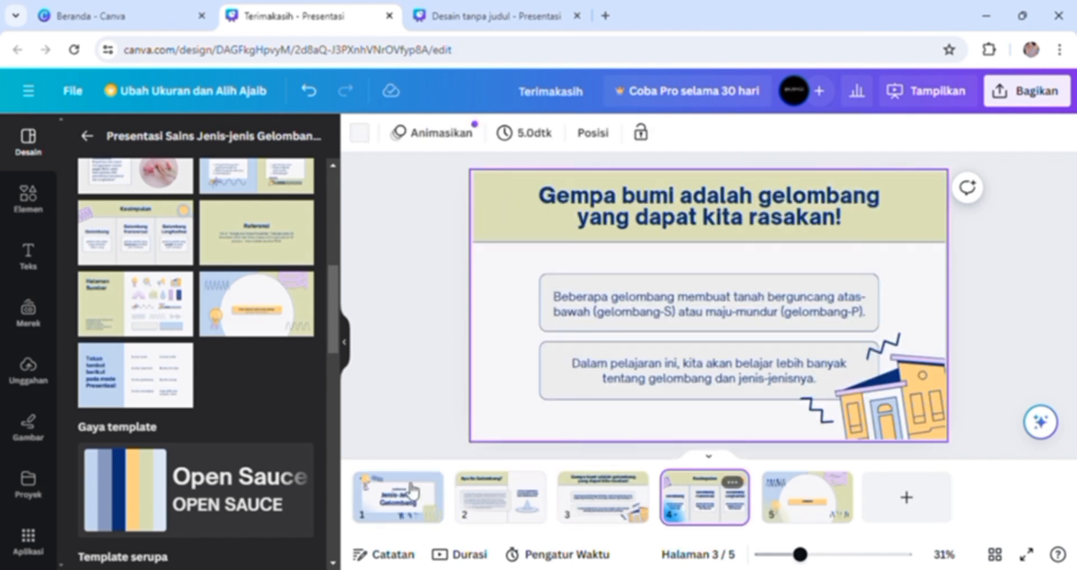
Title page 1 "halaman utama".
click(398, 497)
click(425, 482)
click(600, 137)
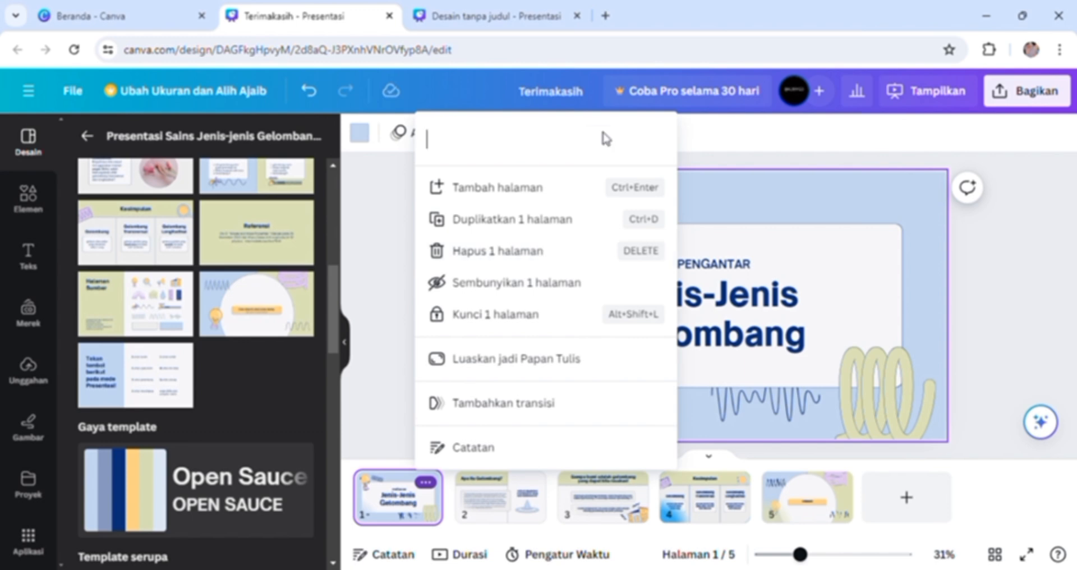
text(halaman utama)
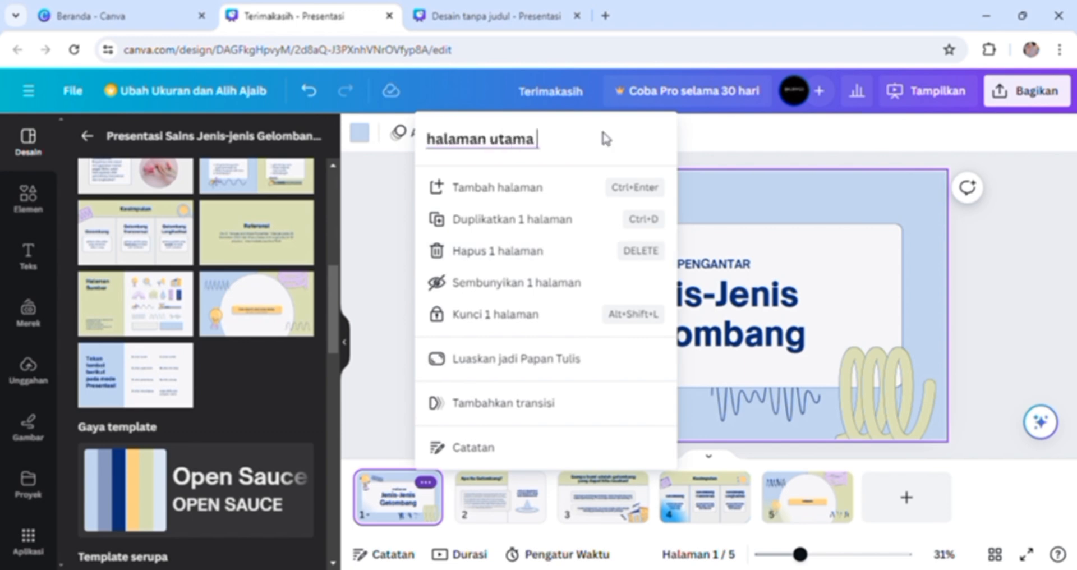
Title page 2 "pengertian gelombang" and page 3 "gempa bumi".
click(527, 508)
click(527, 482)
click(708, 138)
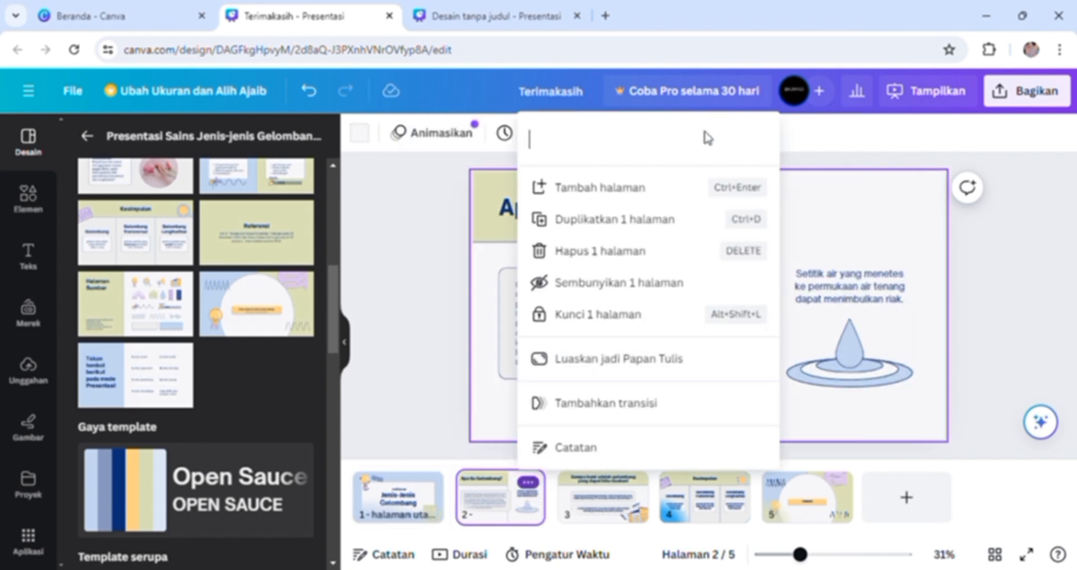
text(pengertian gelombang)
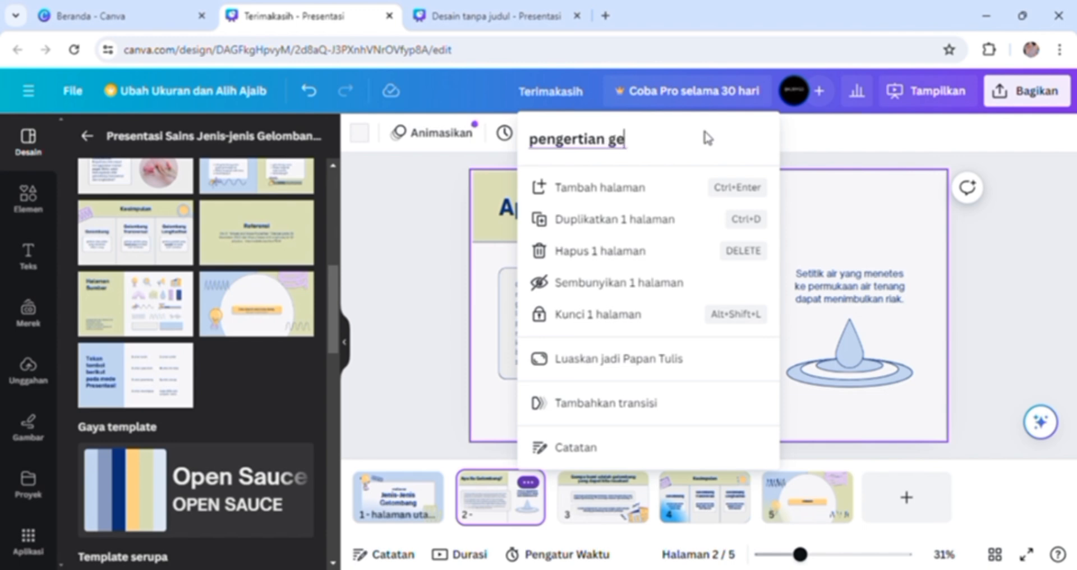
click(629, 482)
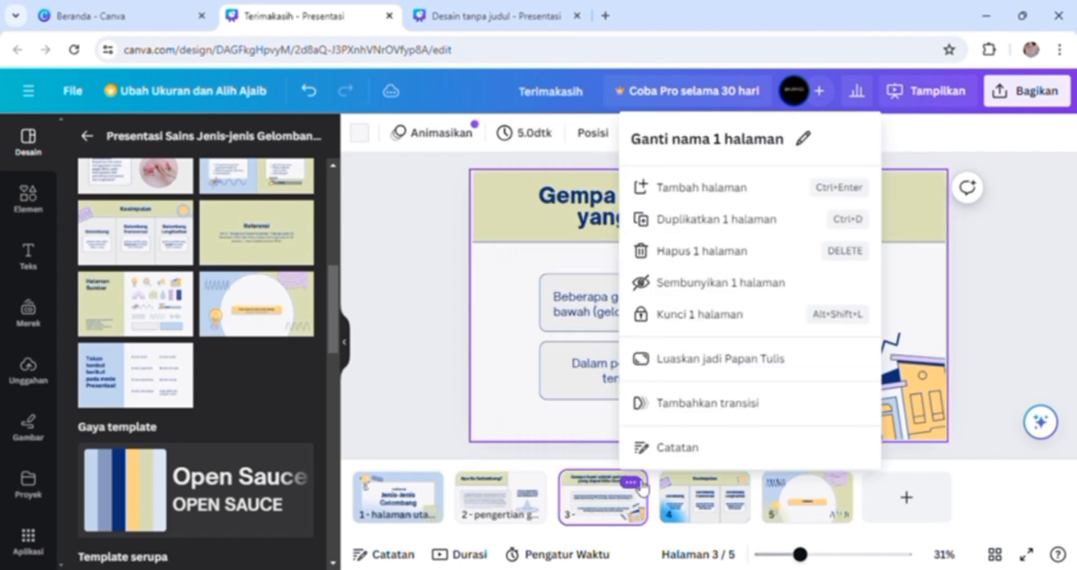
click(806, 142)
text(gempa bumi)
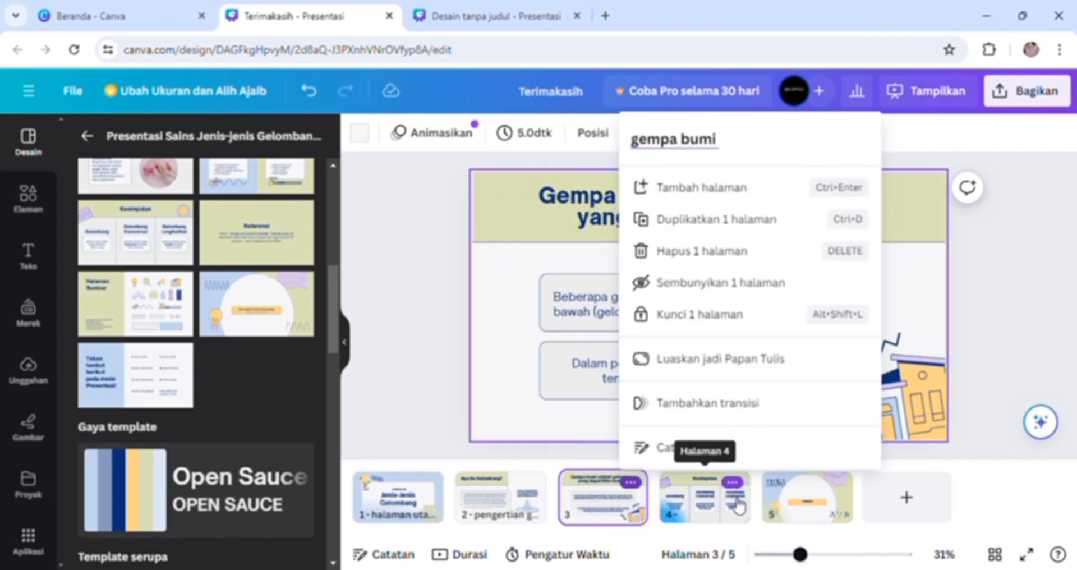
Title page 4 "kesimpulan" and page 5 "penutup".
click(732, 482)
click(906, 139)
text(kesimpulan)
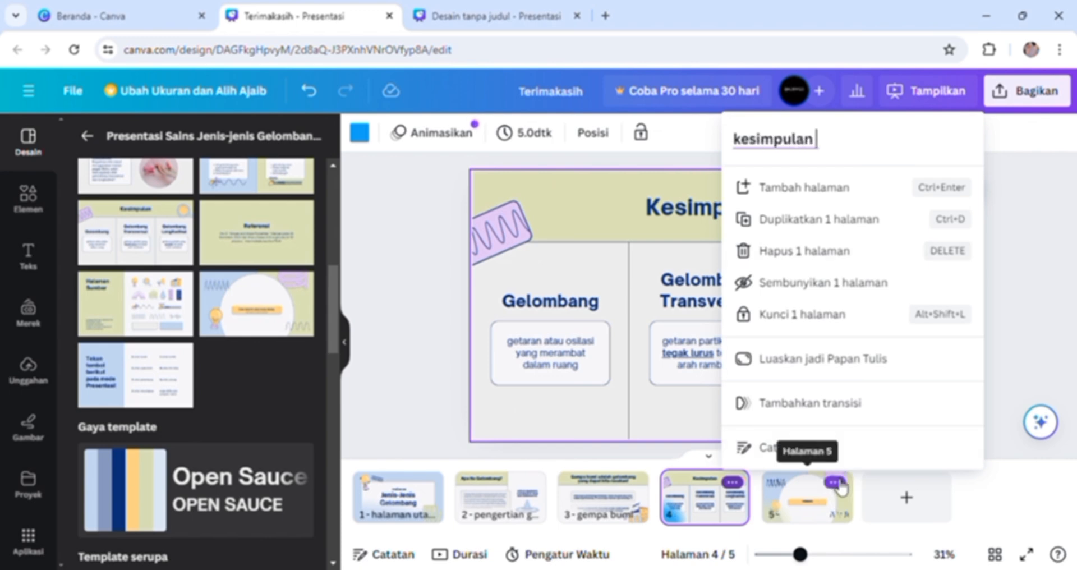
click(834, 483)
click(990, 140)
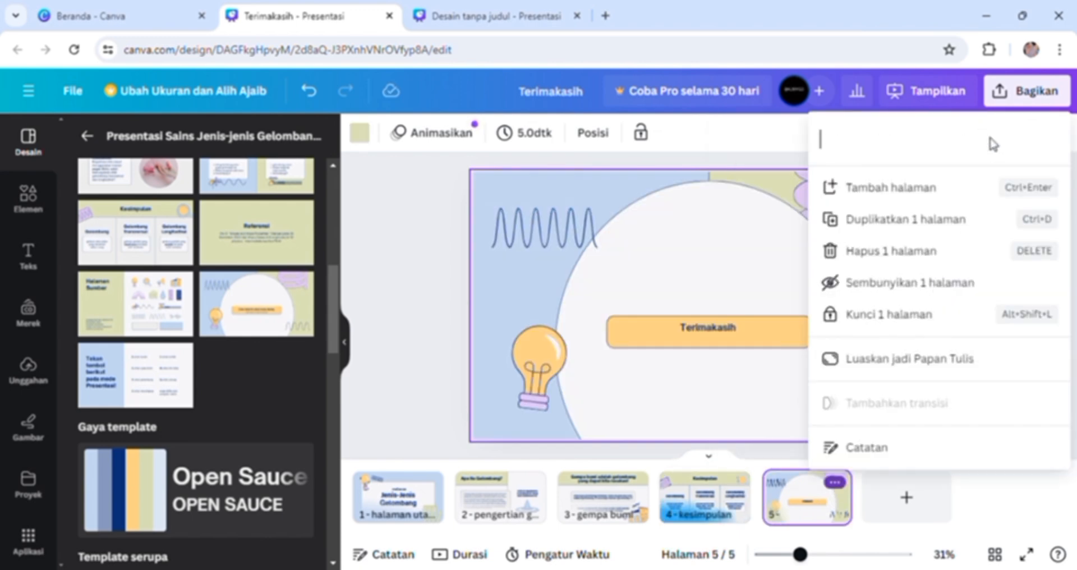
text(penutuo)
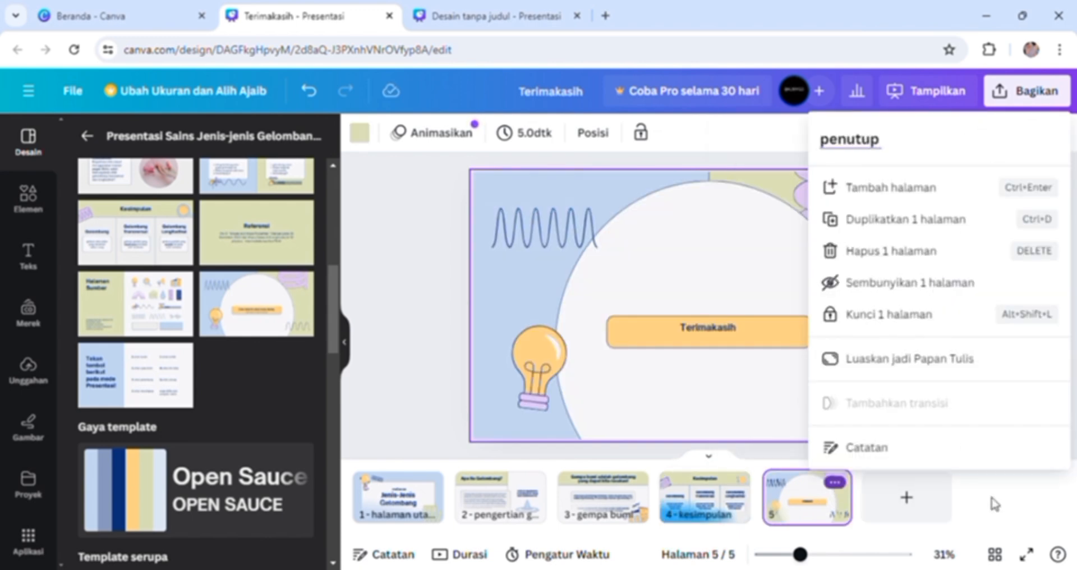
click(996, 504)
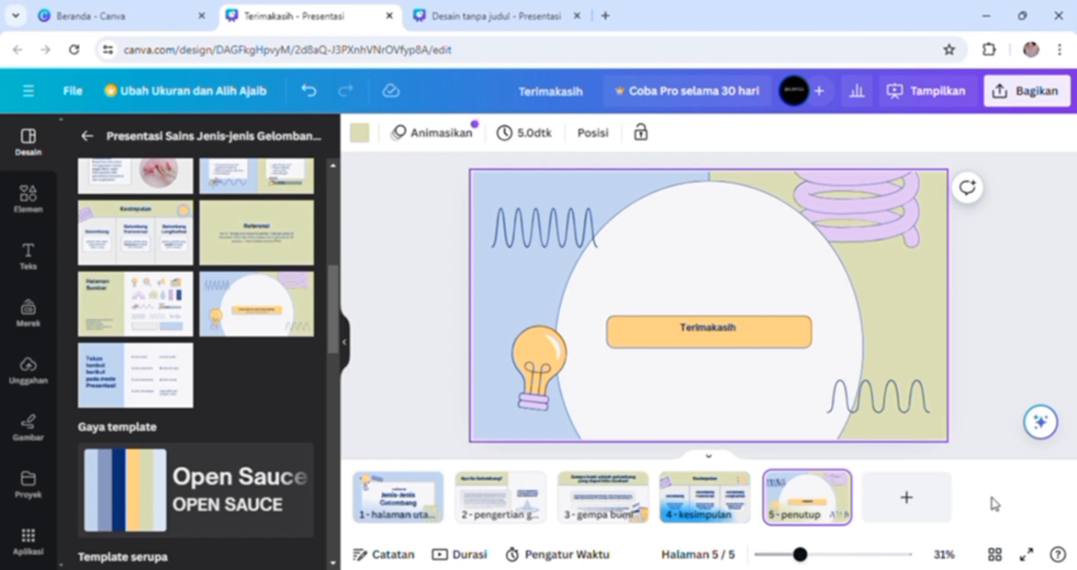
Insert the yellow banner graphic from an element search for "shape" on page 1 and shrink it beside the title, at the white box's left edge.
click(398, 494)
click(32, 203)
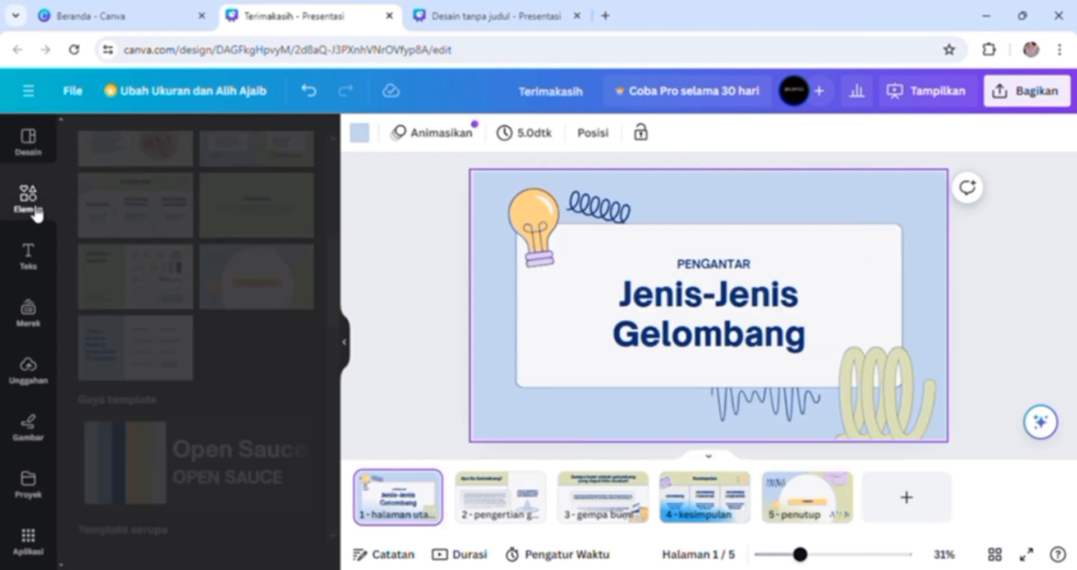
click(149, 149)
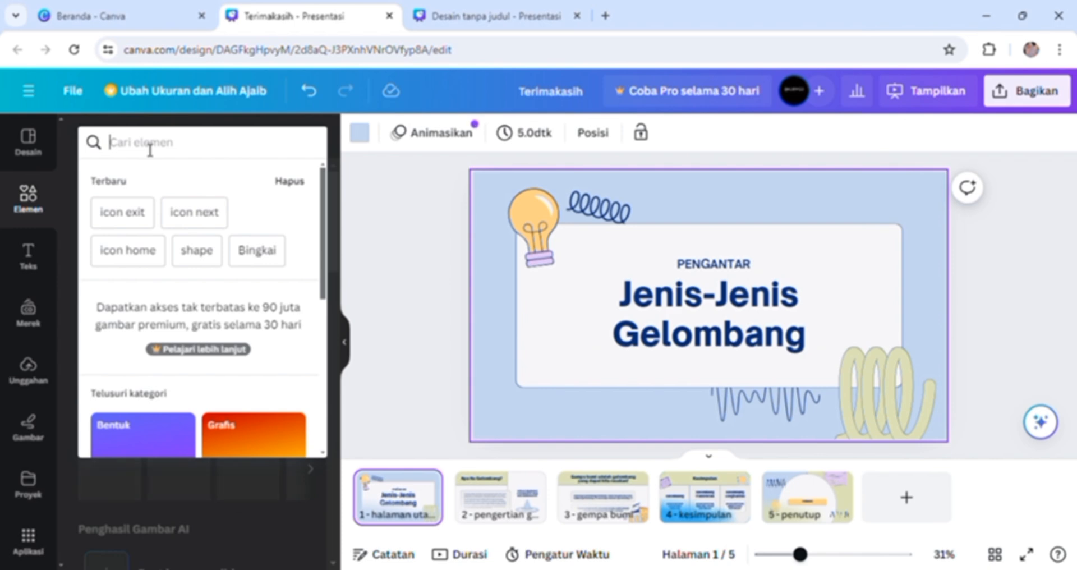
text(sha)
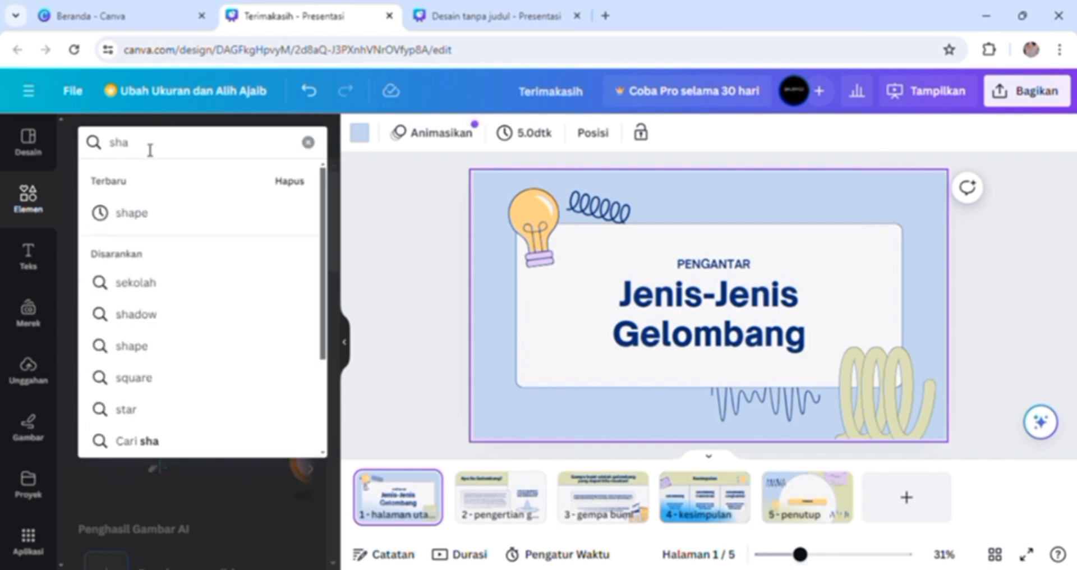
click(144, 212)
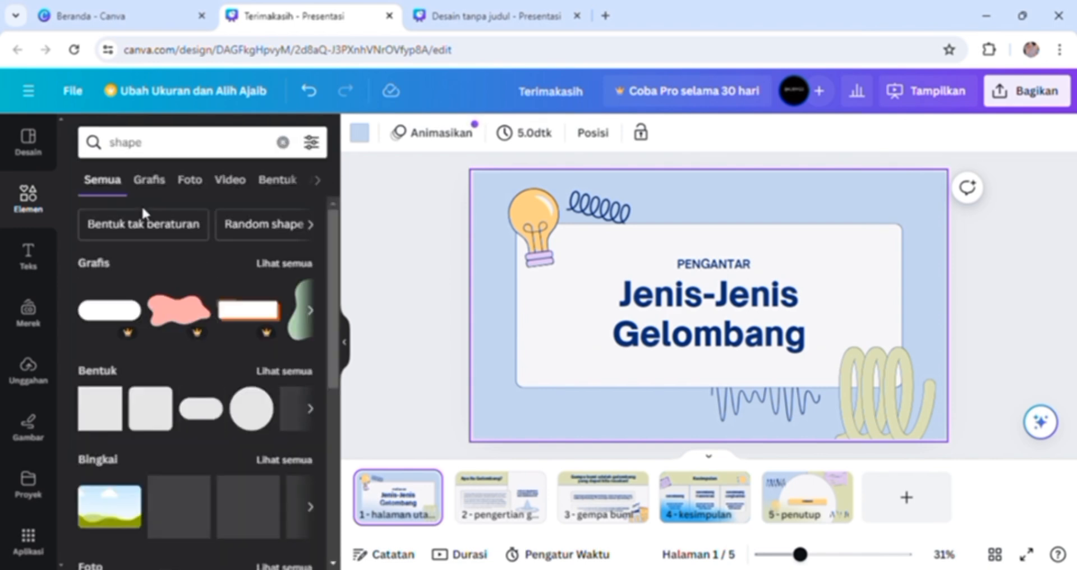
click(162, 181)
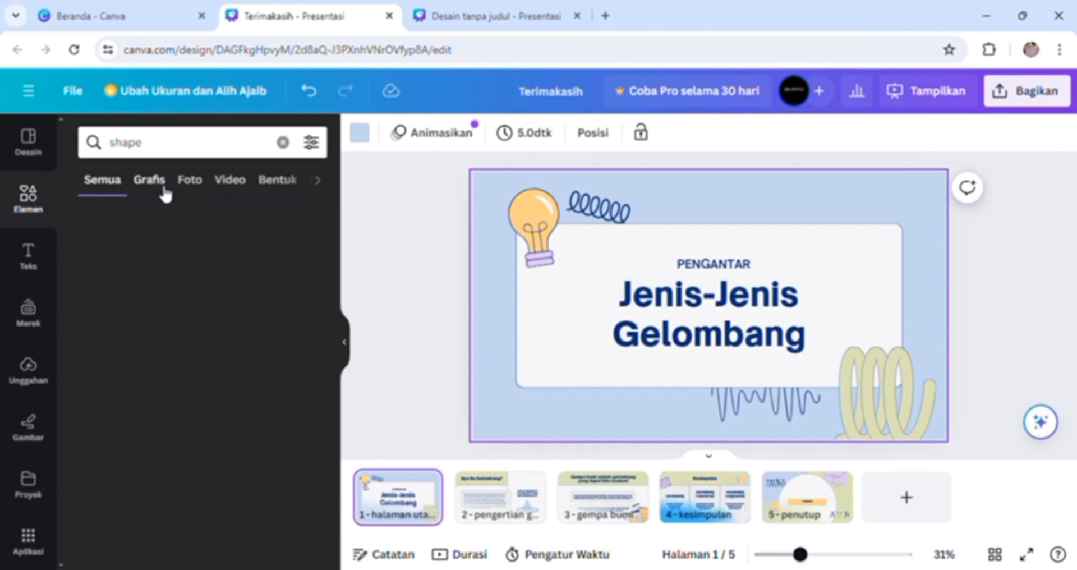
scroll(192, 245, down, 2)
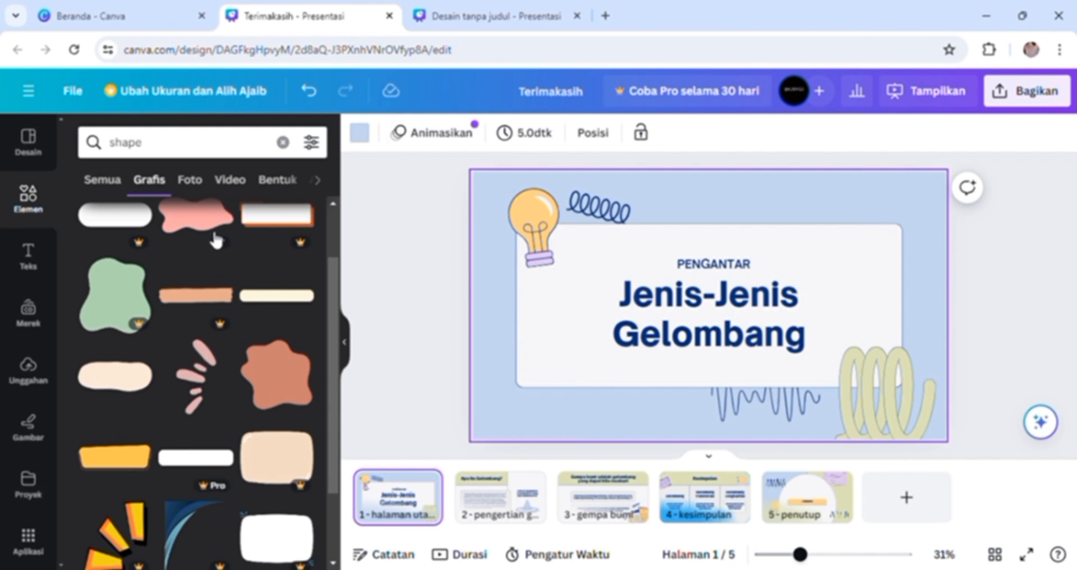
click(126, 470)
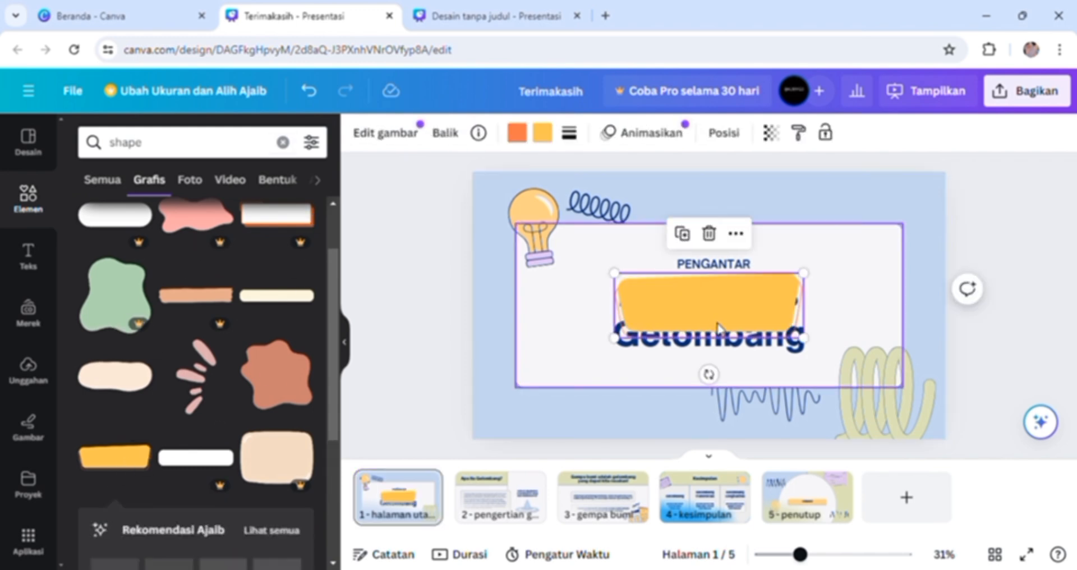
drag(812, 347, 565, 317)
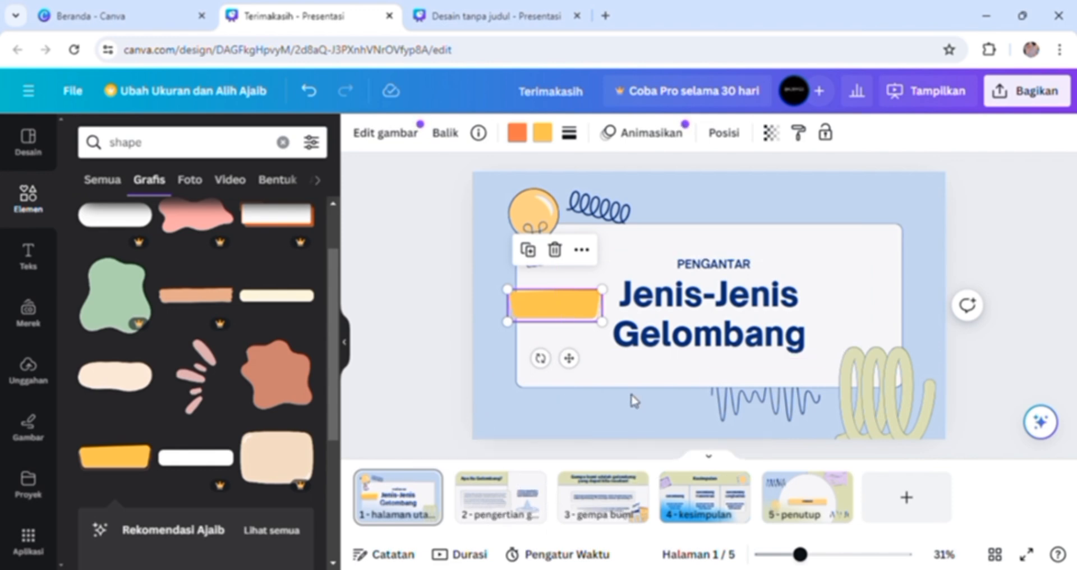
key(ctrl+z)
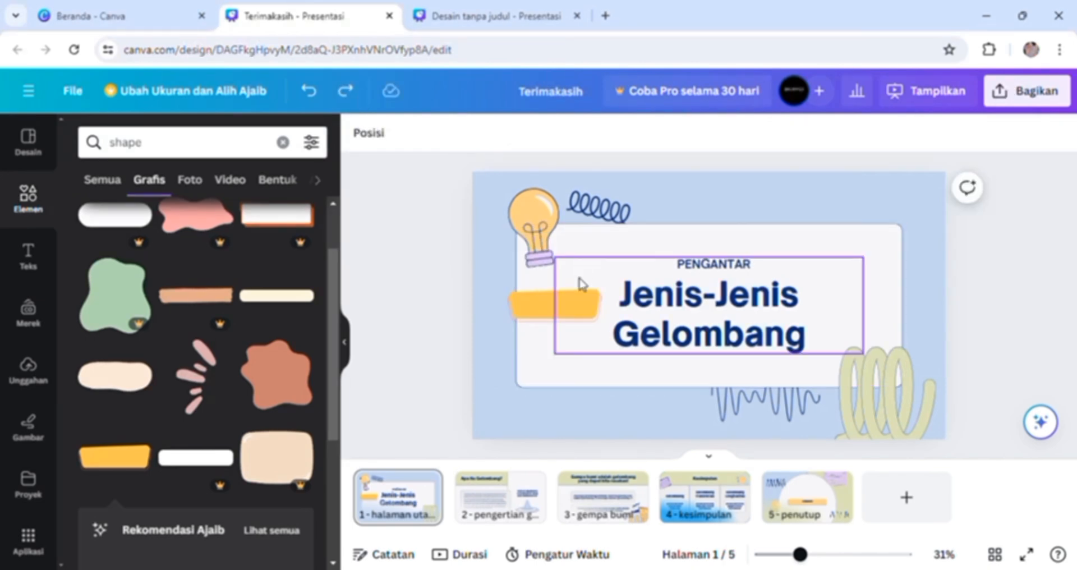
Duplicate the small yellow banner three times and place one copy in the upper-right corner of the white box.
click(570, 307)
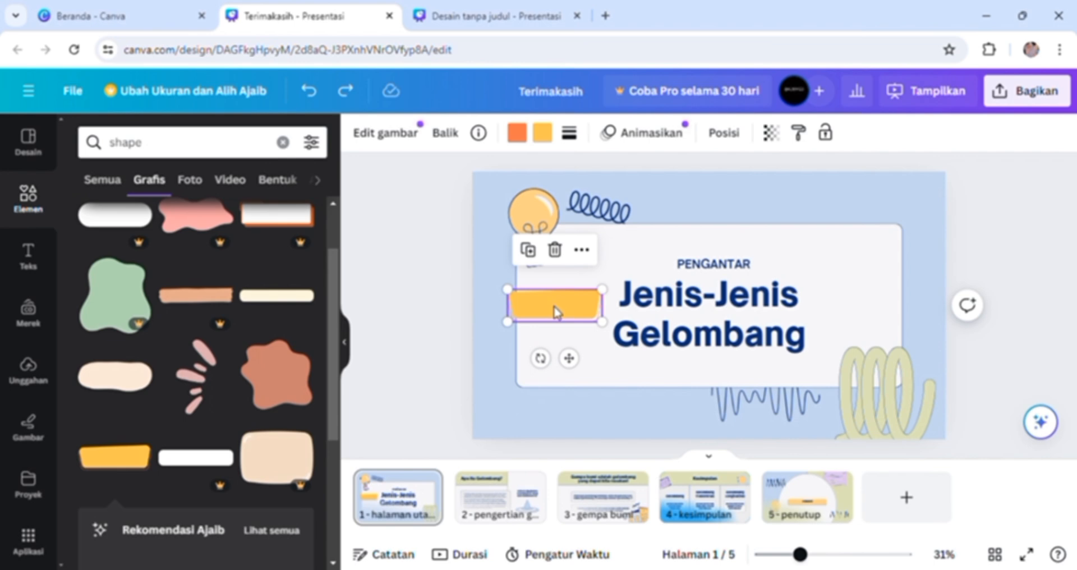
key(ctrl+d)
key(ctrl+d)
key(ctrl+d)
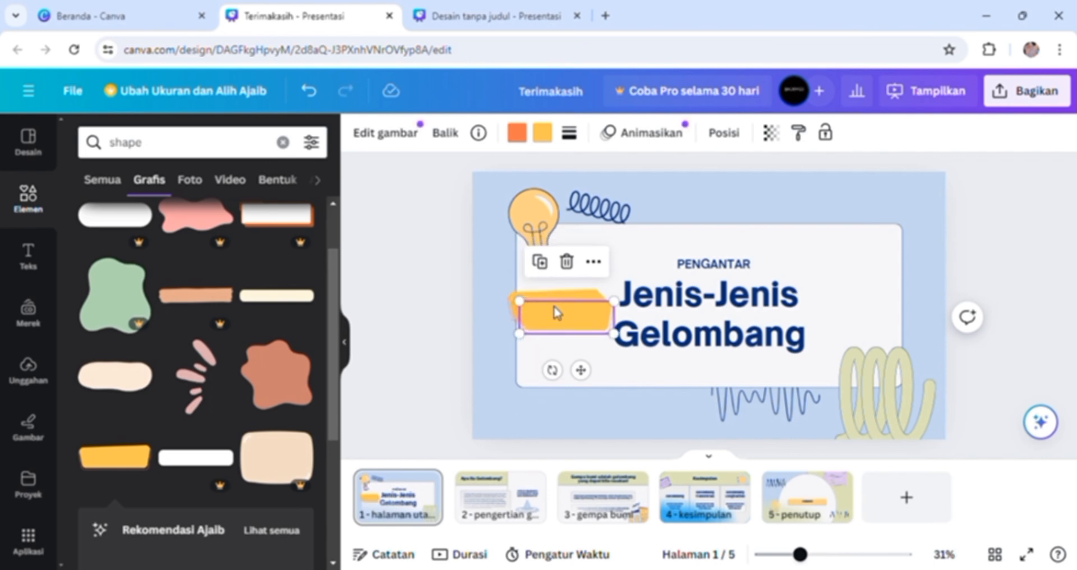
drag(564, 316, 837, 254)
Shrink the "Jenis-Jenis Gelombang" title group and move it to the page's top edge, placing a banner copy centred beneath it.
click(756, 326)
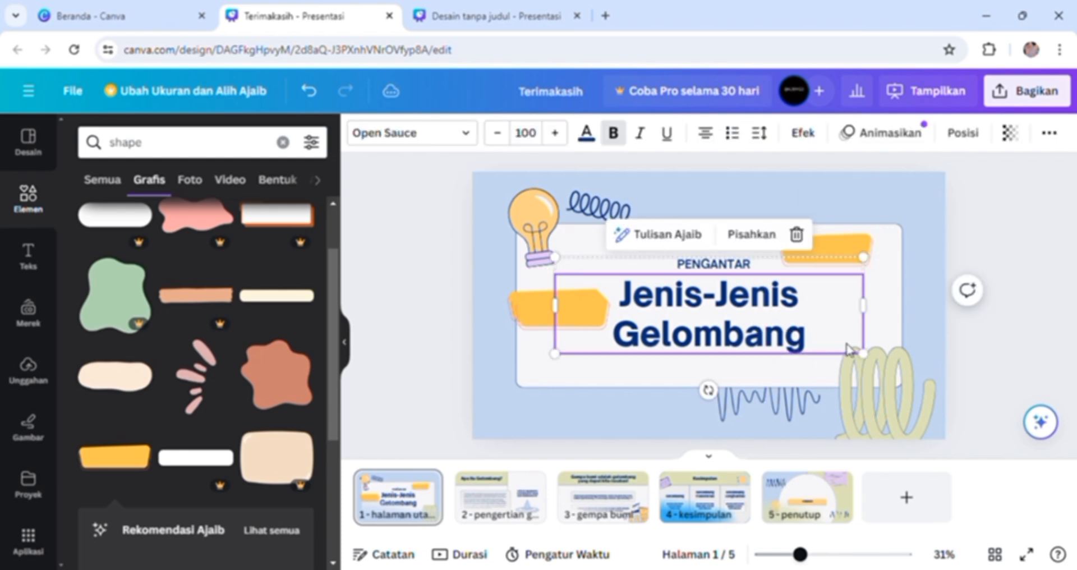
drag(867, 359, 868, 283)
drag(574, 322, 732, 286)
drag(725, 288, 718, 285)
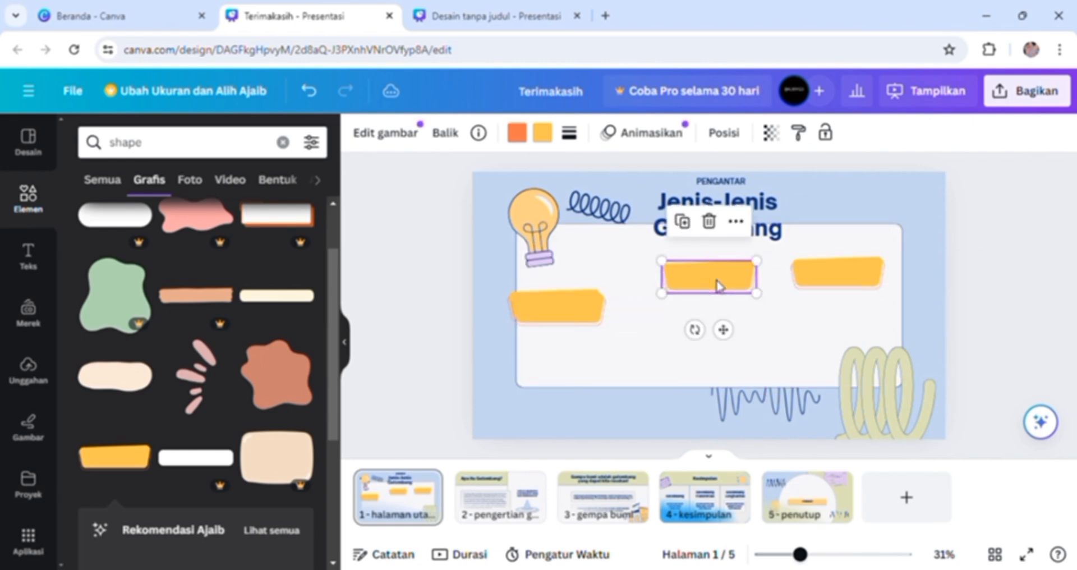
Arrange the two remaining yellow banners as a lower row inside the white box.
click(578, 304)
drag(580, 308, 614, 357)
drag(543, 317, 729, 365)
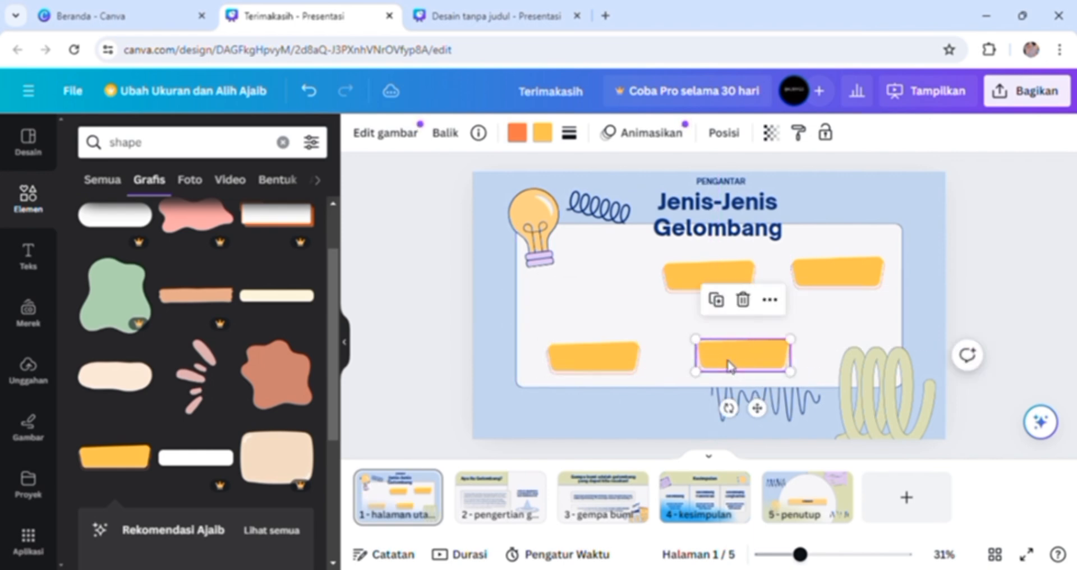
Duplicate the lower-row banner once more and place the copy below the light bulb, in the upper-left of the white box.
key(ctrl+d)
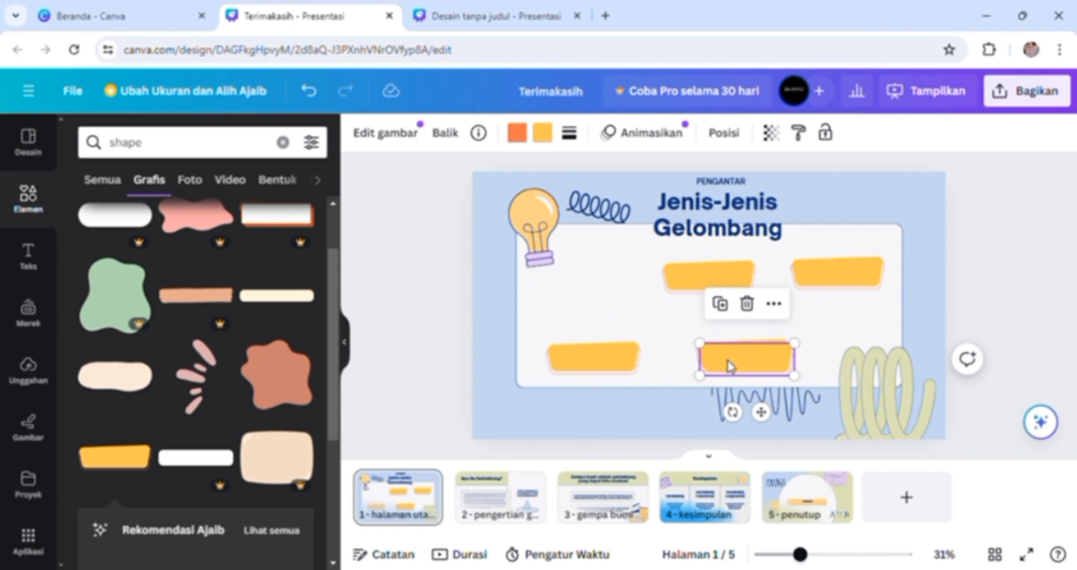
drag(729, 365, 569, 304)
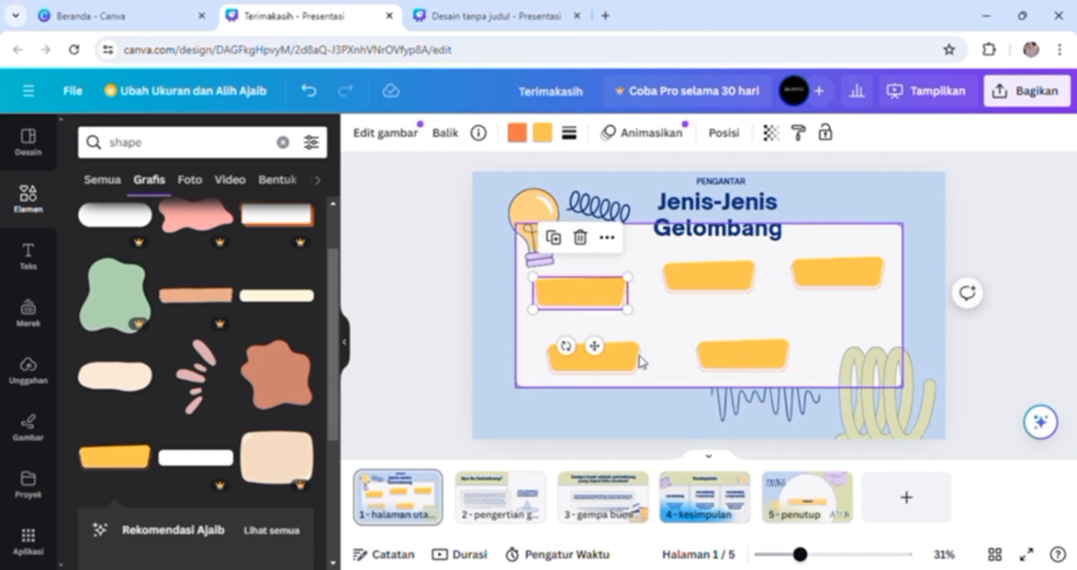
click(733, 364)
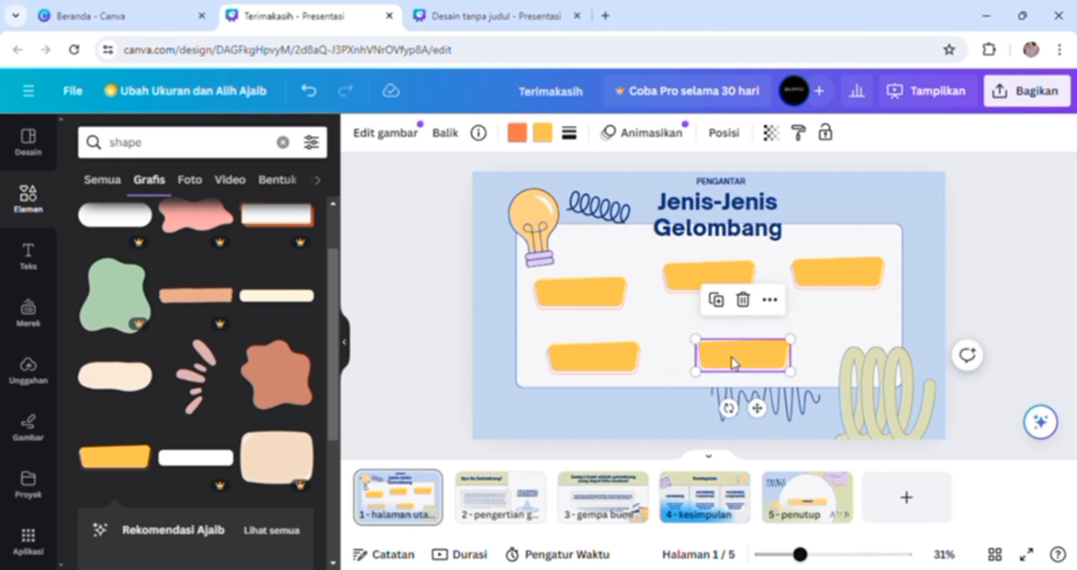
click(578, 299)
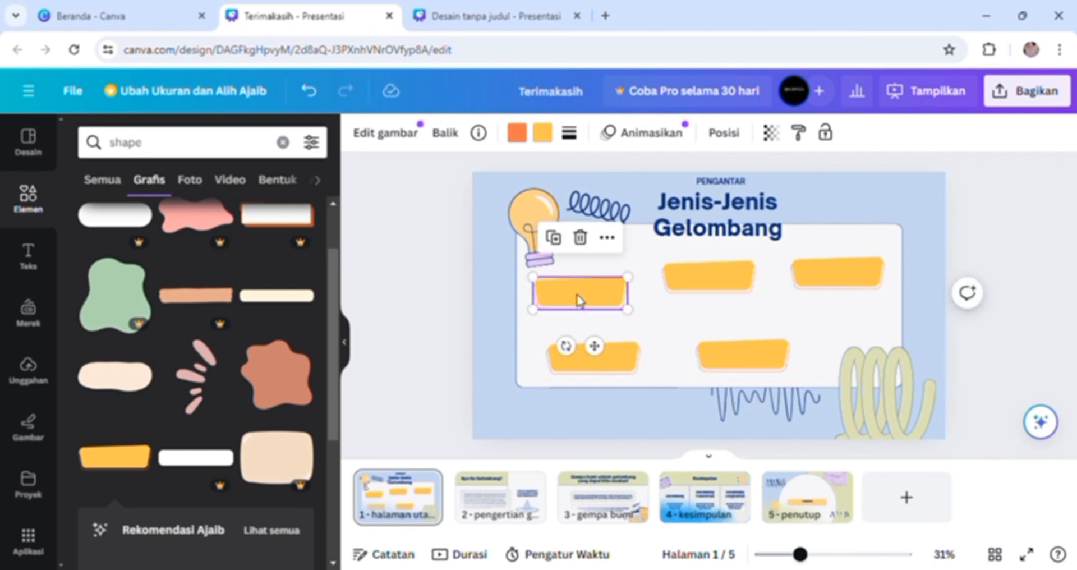
Add body text labels "Halaman Utama" on the upper-left banner and "Pengertian gempa bumi" on the upper-middle banner.
click(45, 251)
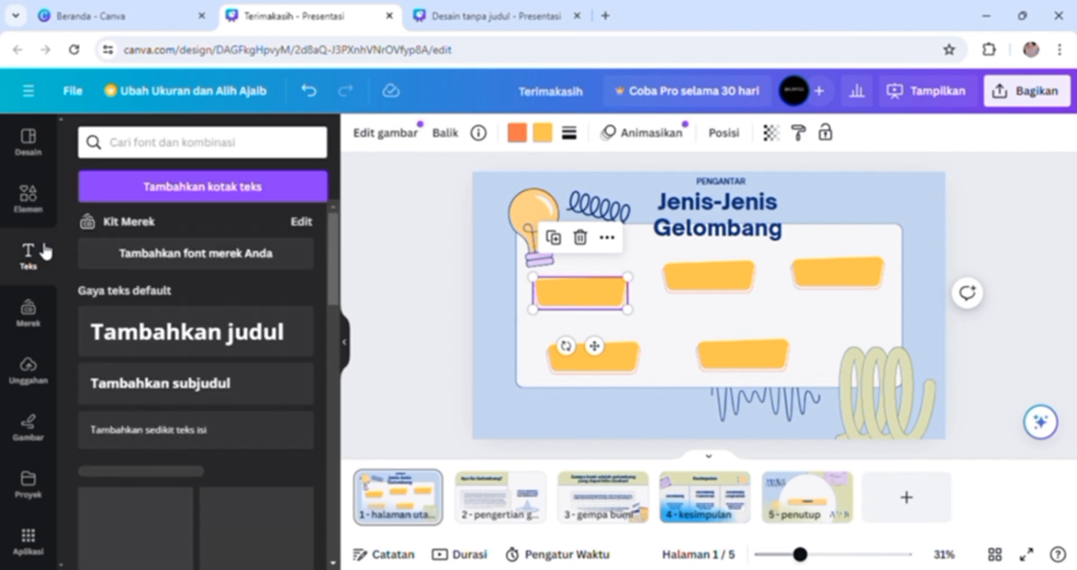
click(227, 438)
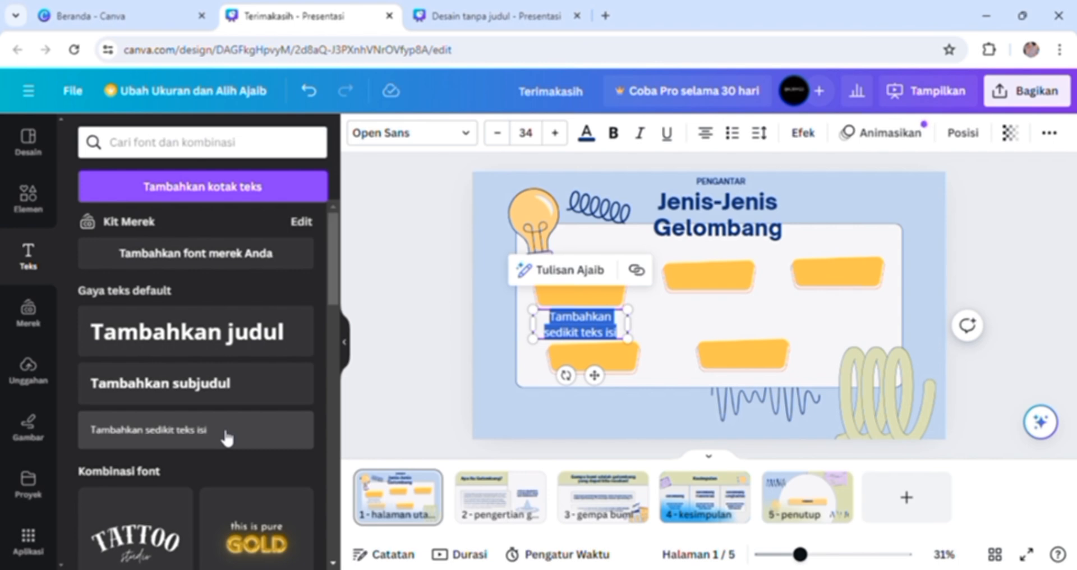
key(BackSpace)
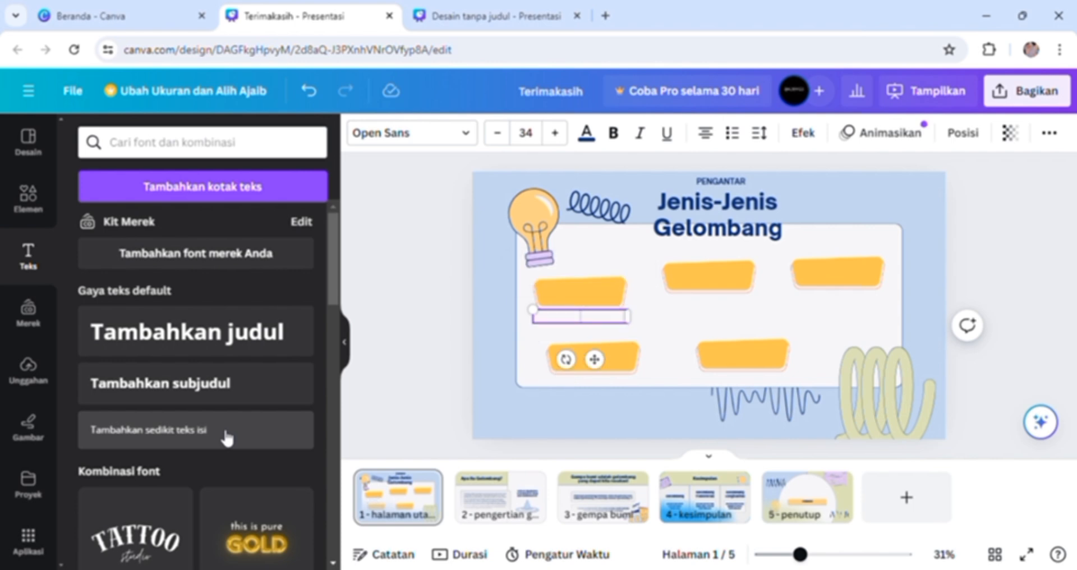
text(Halaman Utama)
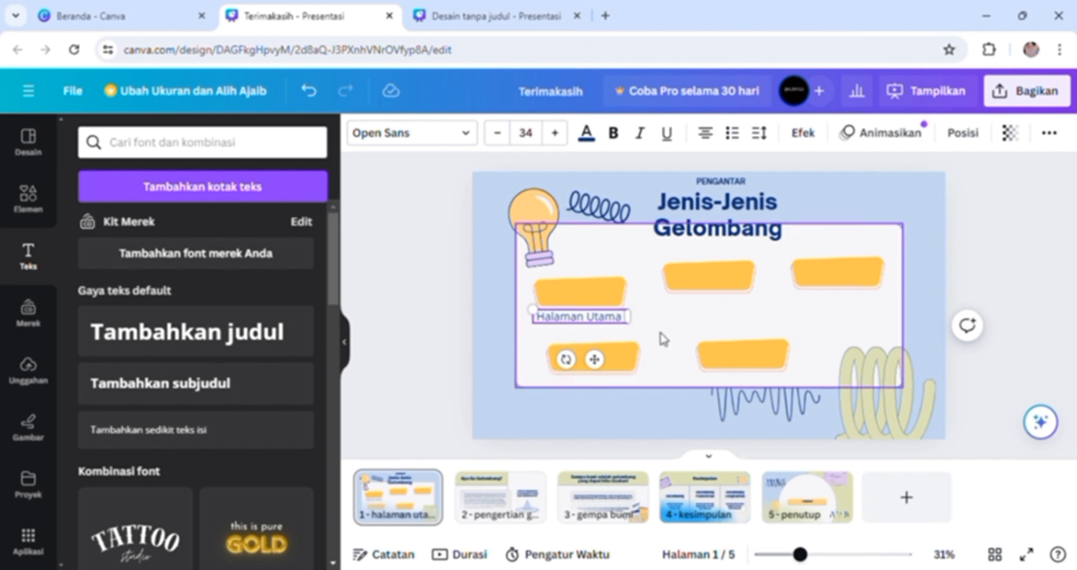
click(644, 333)
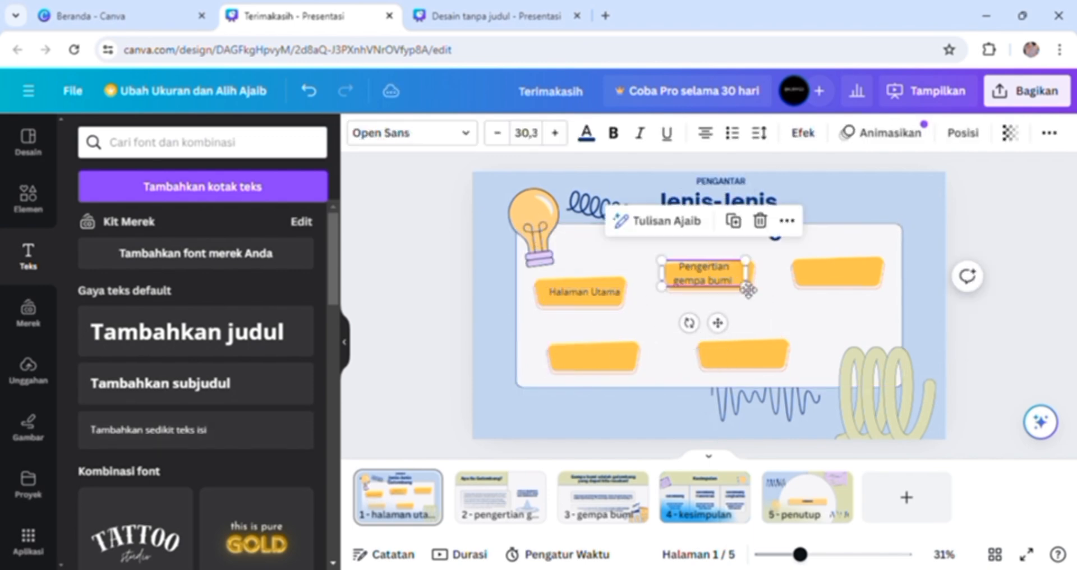
Add a body text label "gempa bumi" on the upper-right banner.
drag(148, 429, 830, 301)
double_click(835, 297)
key(ctrl+a)
text(gempa bumi)
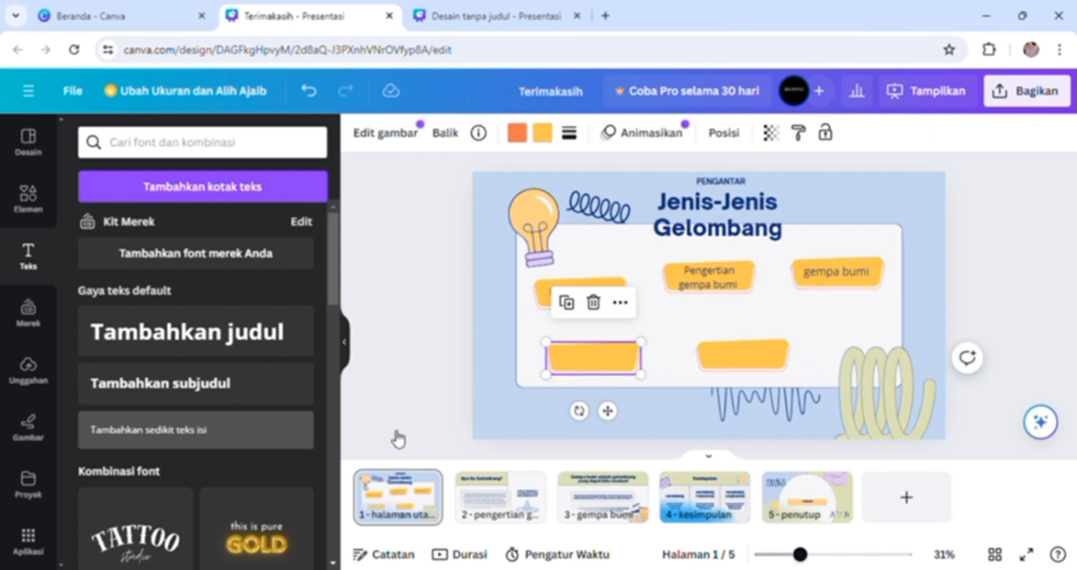
Add body text labels "kesimpulan" and "penutup" on the lower-left and lower-right banners.
drag(148, 429, 598, 389)
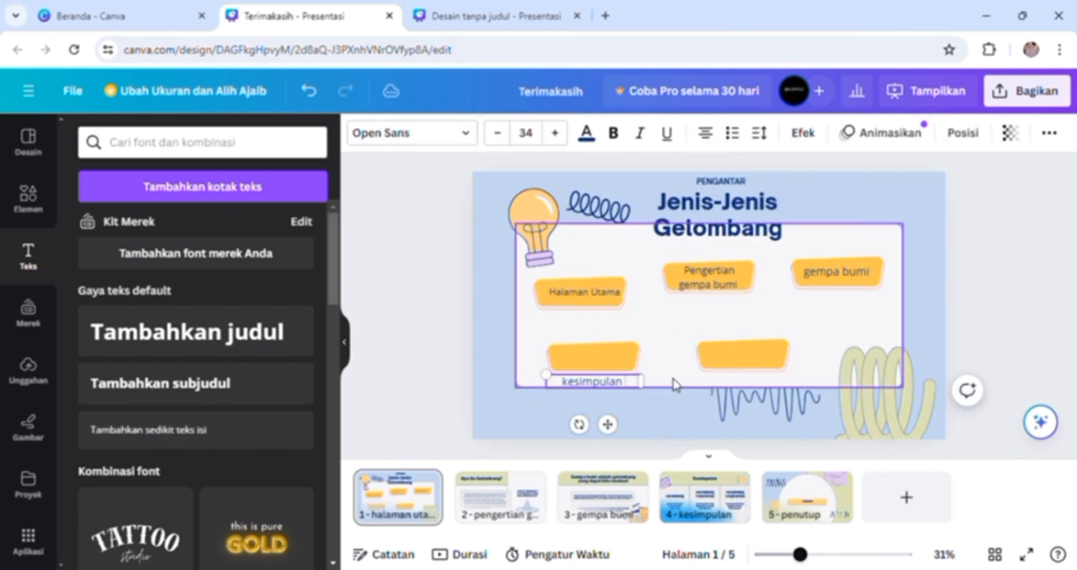
click(743, 355)
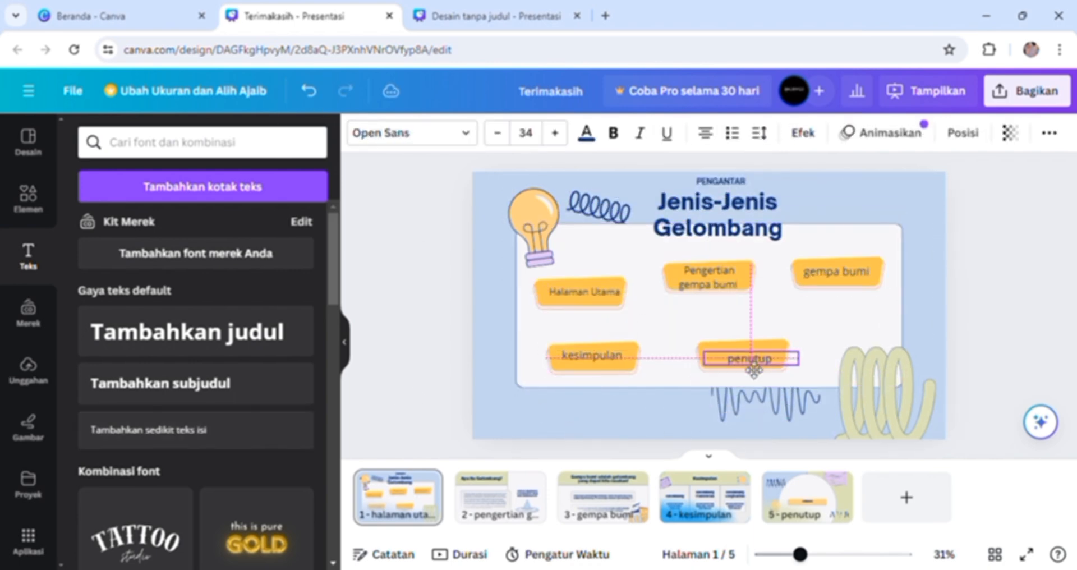
click(648, 407)
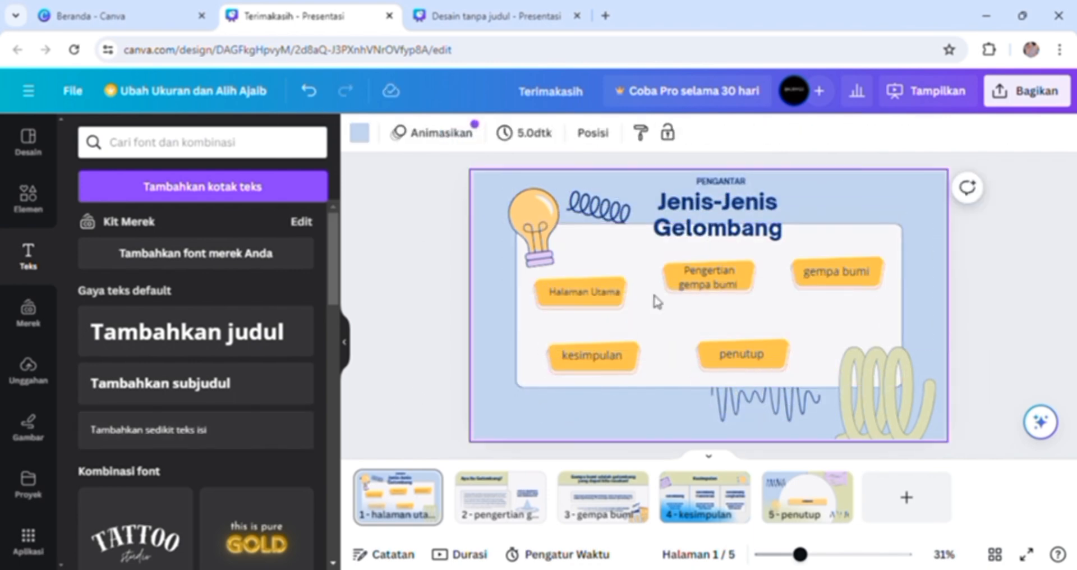
Link the "Halaman Utama" label to the document page "1 - halaman utama", replacing the pasted web address.
click(611, 296)
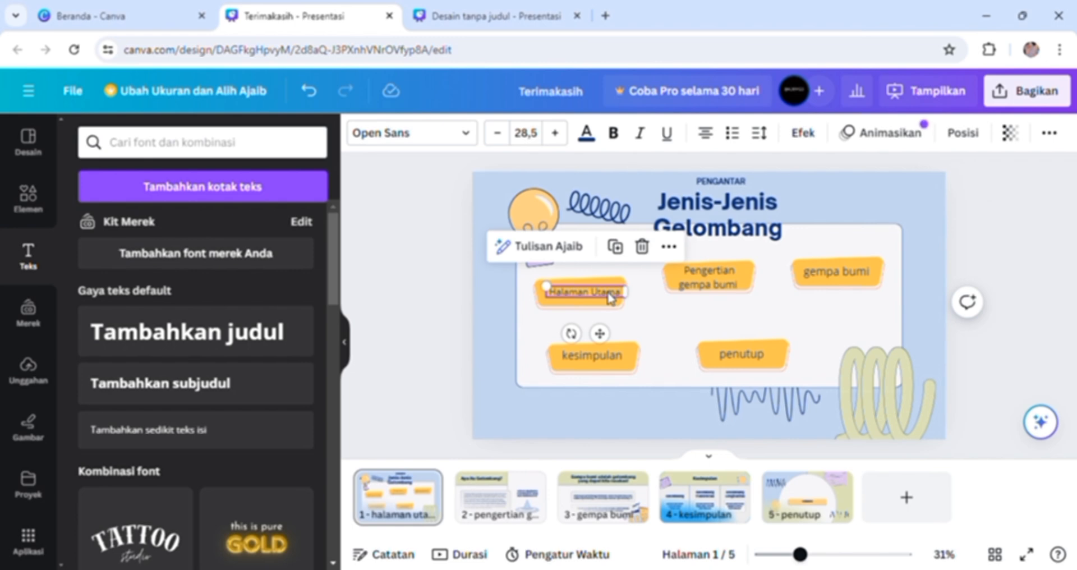
click(669, 247)
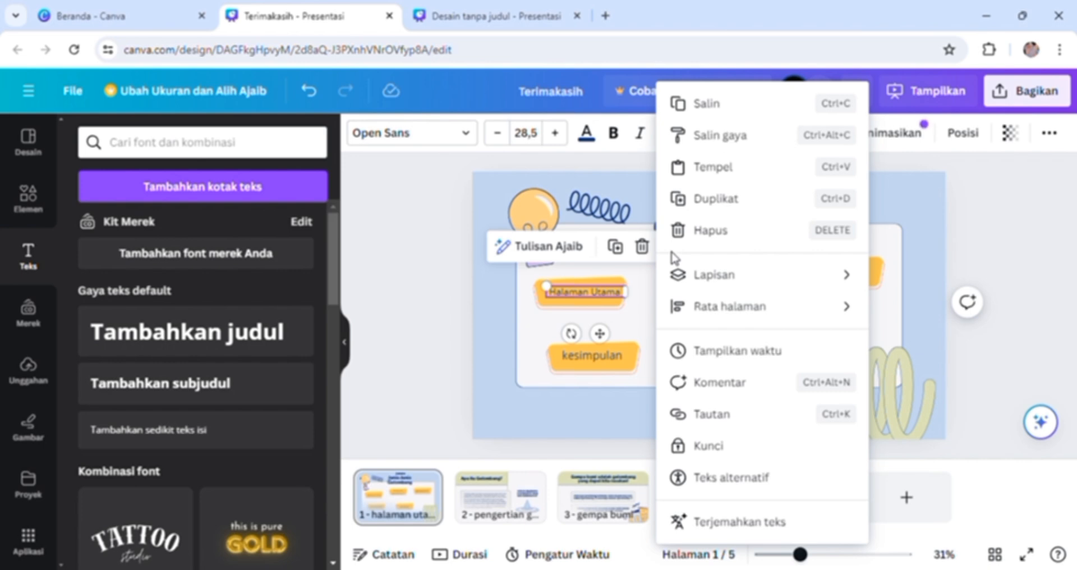
click(737, 416)
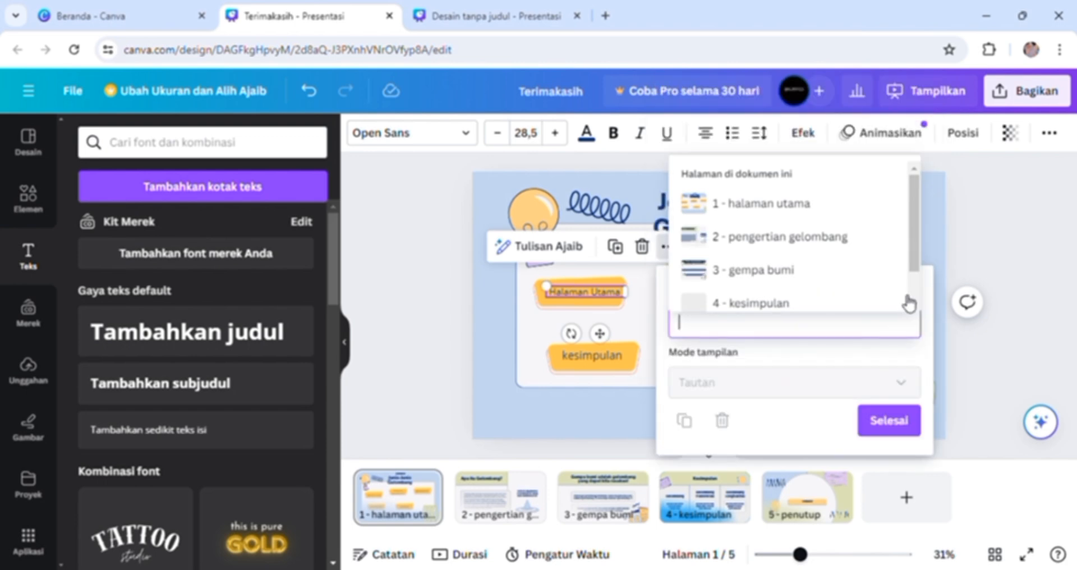
click(874, 212)
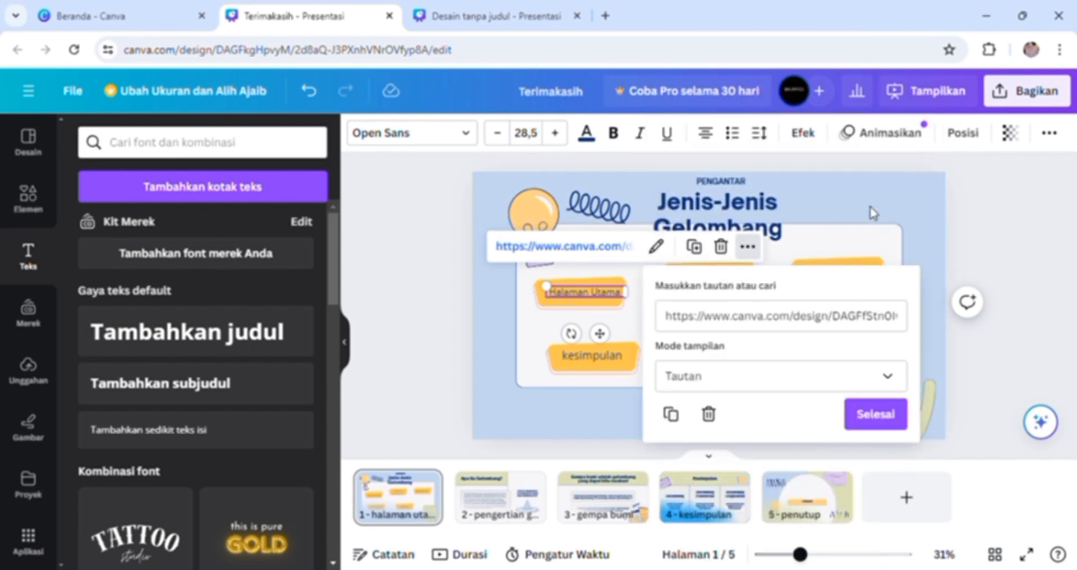
click(844, 319)
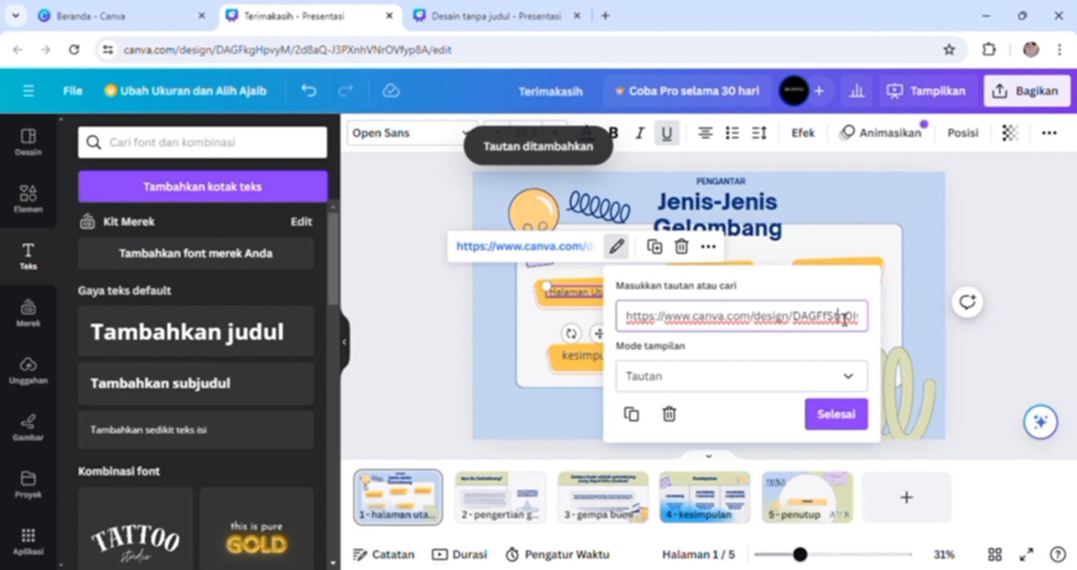
key(ctrl+a)
key(BackSpace)
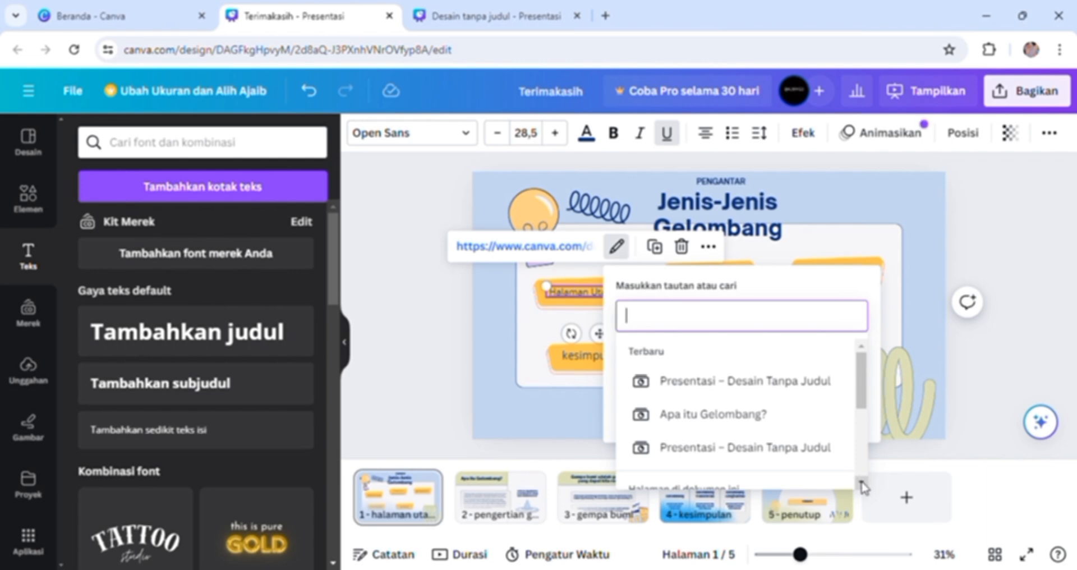
scroll(861, 483, down, 5)
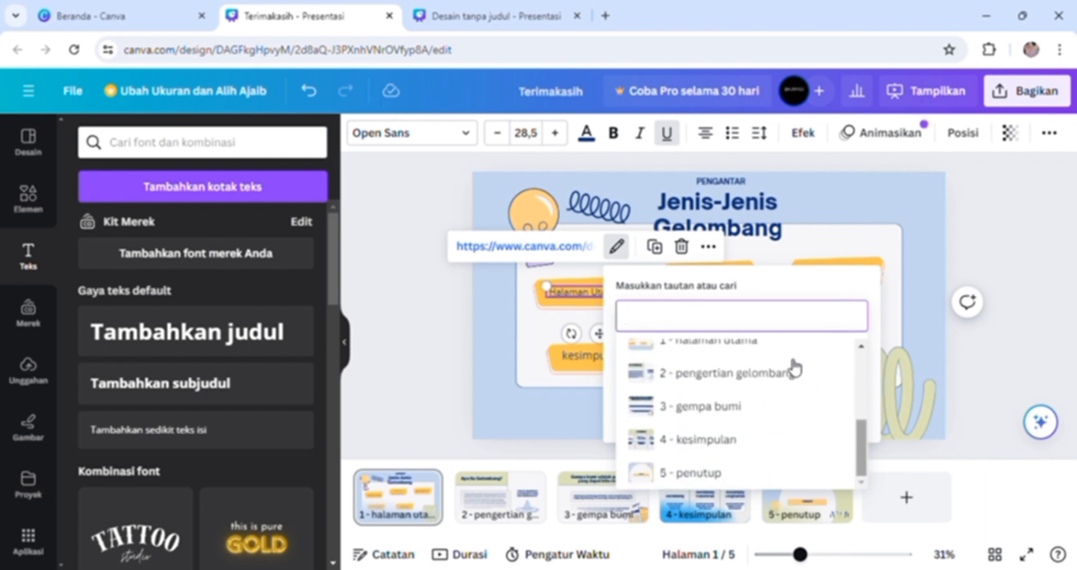
click(775, 343)
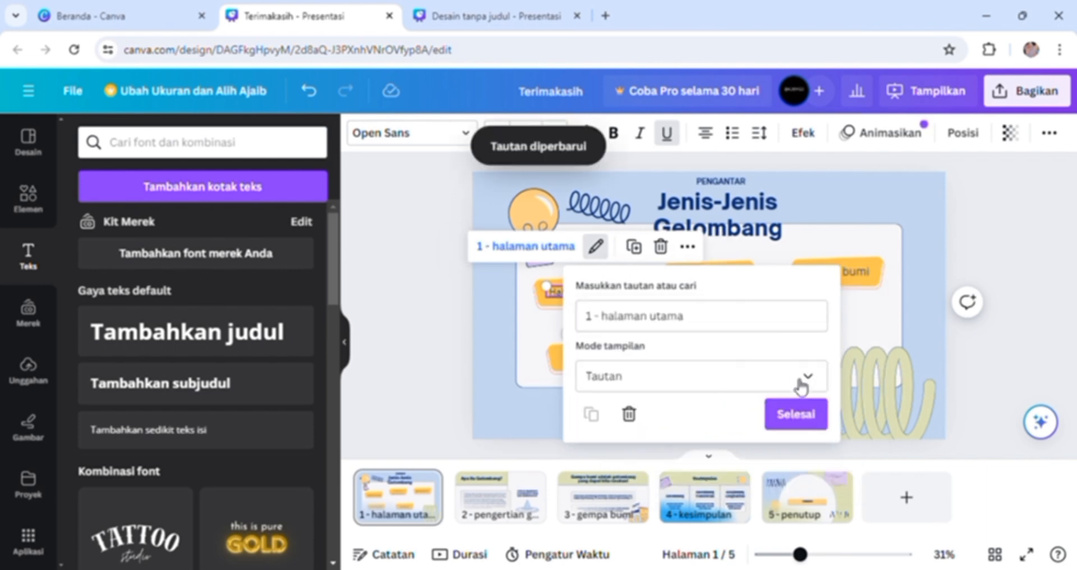
click(803, 417)
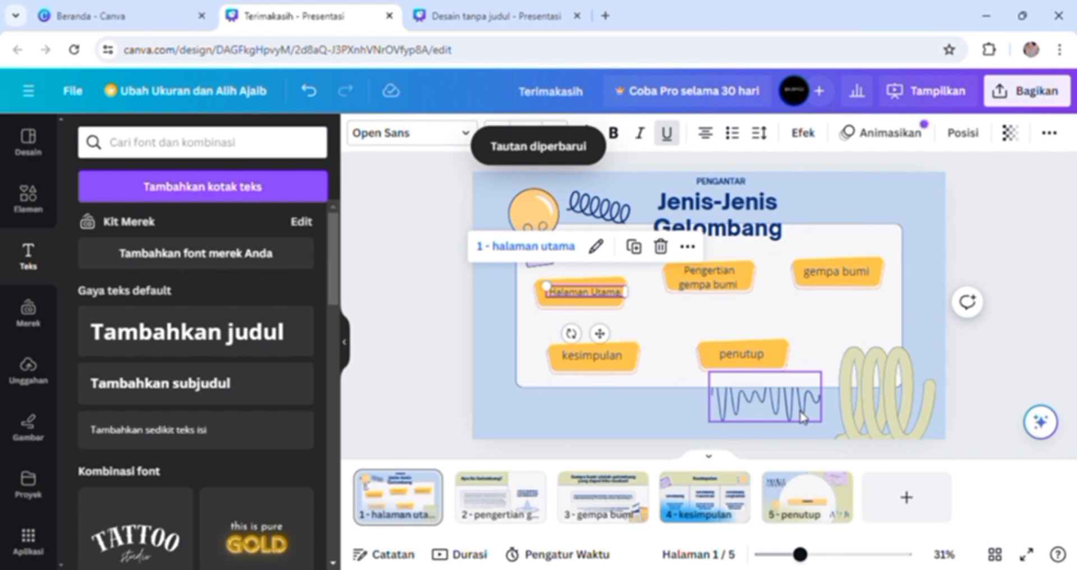
Link the "Pengertian gempa bumi" label to the document page "2 - pengertian gelombang".
click(727, 284)
right_click(730, 286)
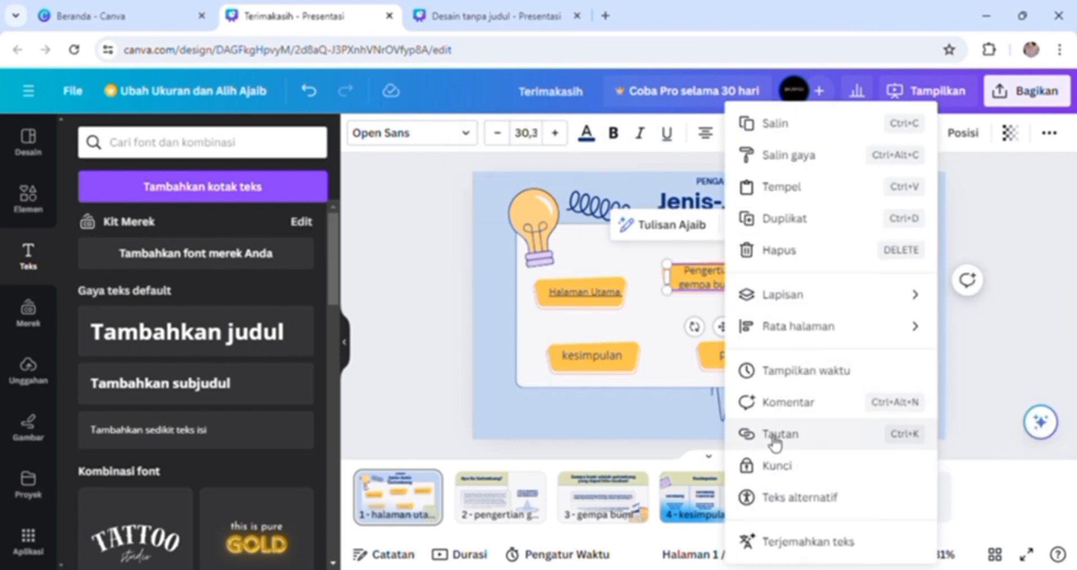
click(723, 435)
click(944, 443)
Link the "gempa bumi" label on the upper-right banner to the document page "3 - gempa bumi".
click(837, 272)
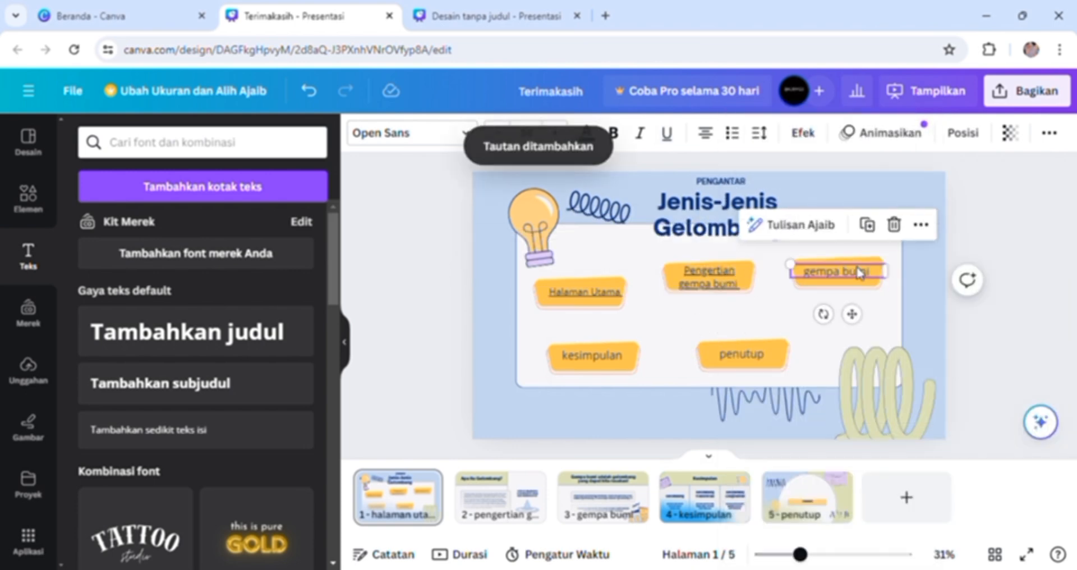
right_click(836, 271)
click(896, 435)
click(836, 491)
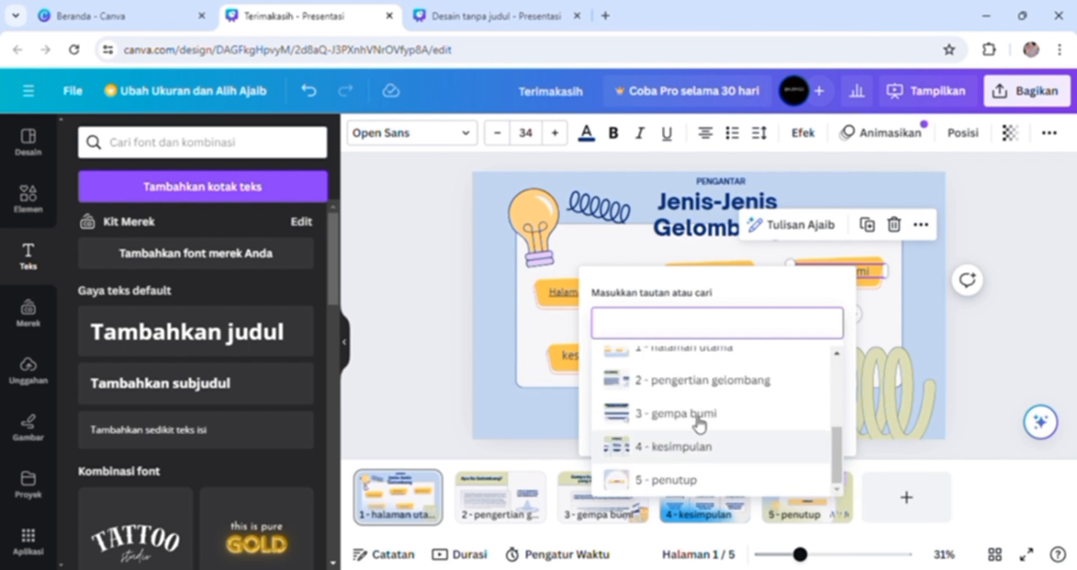
click(698, 414)
click(1031, 396)
Link the "kesimpulan" label to the document page "4 - kesimpulan".
click(611, 360)
right_click(611, 360)
click(722, 438)
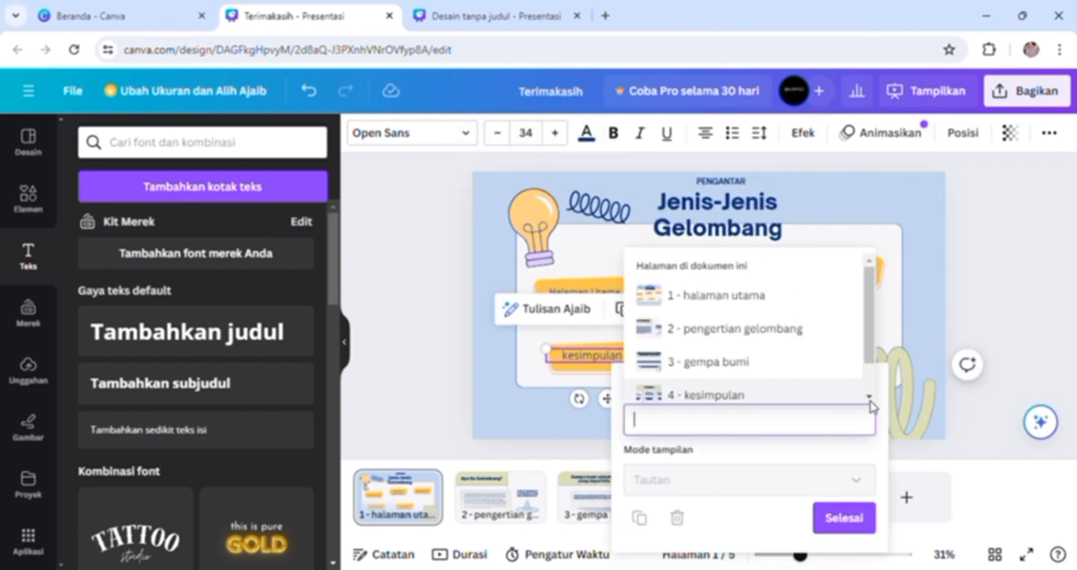
scroll(740, 347, down, 1)
click(741, 359)
click(814, 479)
Link the "penutup" label to the document page "5 - penutup".
click(757, 356)
right_click(755, 354)
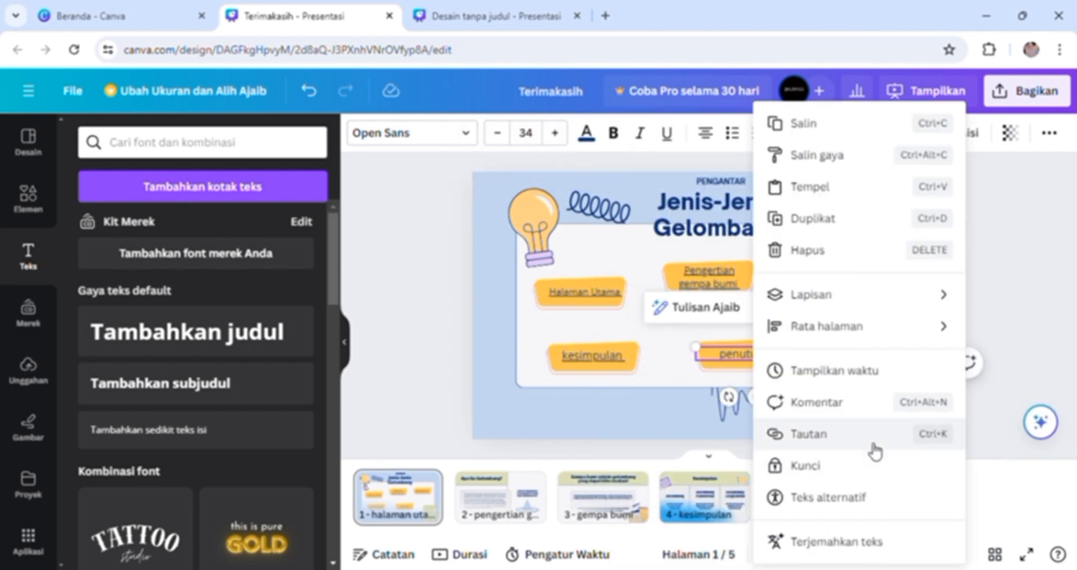
click(872, 442)
click(1012, 389)
click(886, 380)
click(952, 483)
click(810, 377)
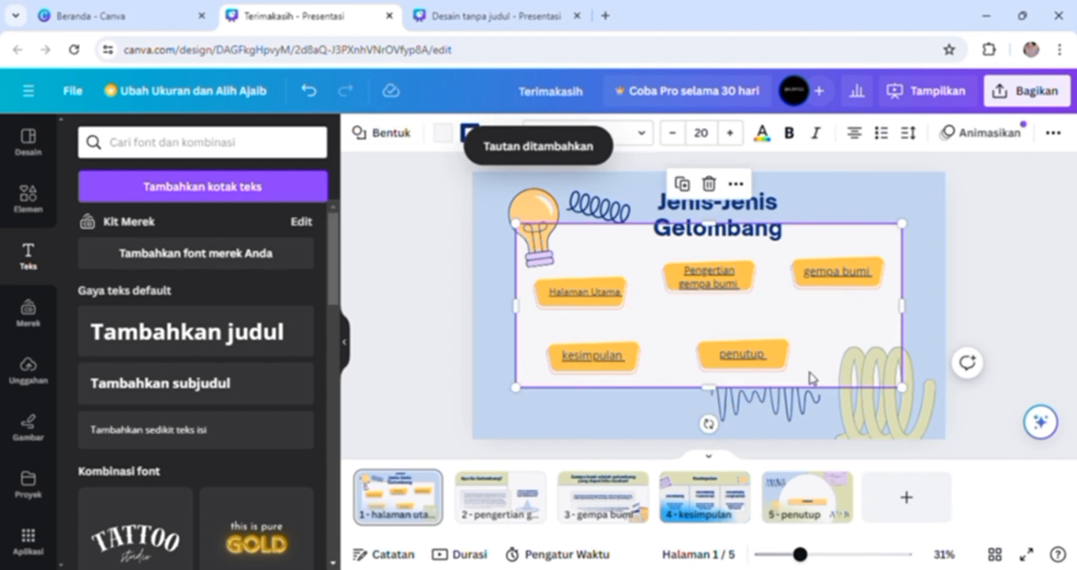
Search the element graphics for "icon home" and place a round black home icon in the slide's lower-left corner.
click(225, 150)
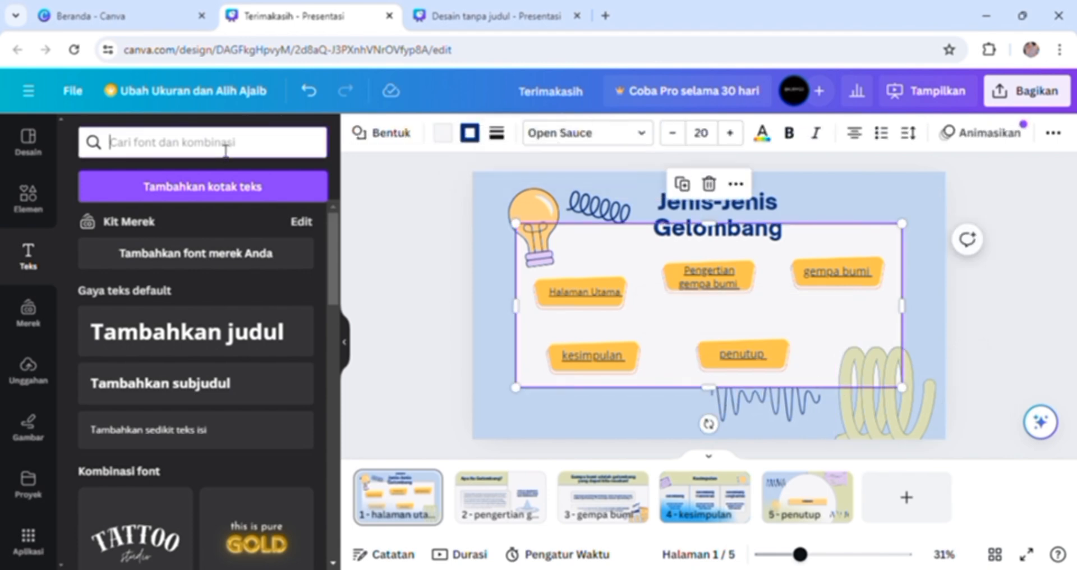
text(icon home)
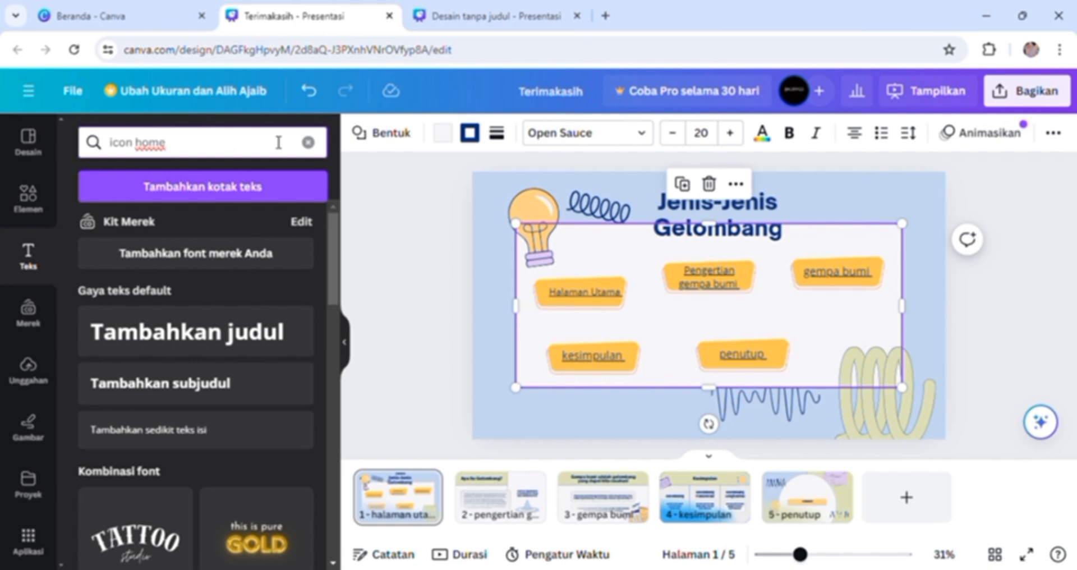
click(23, 217)
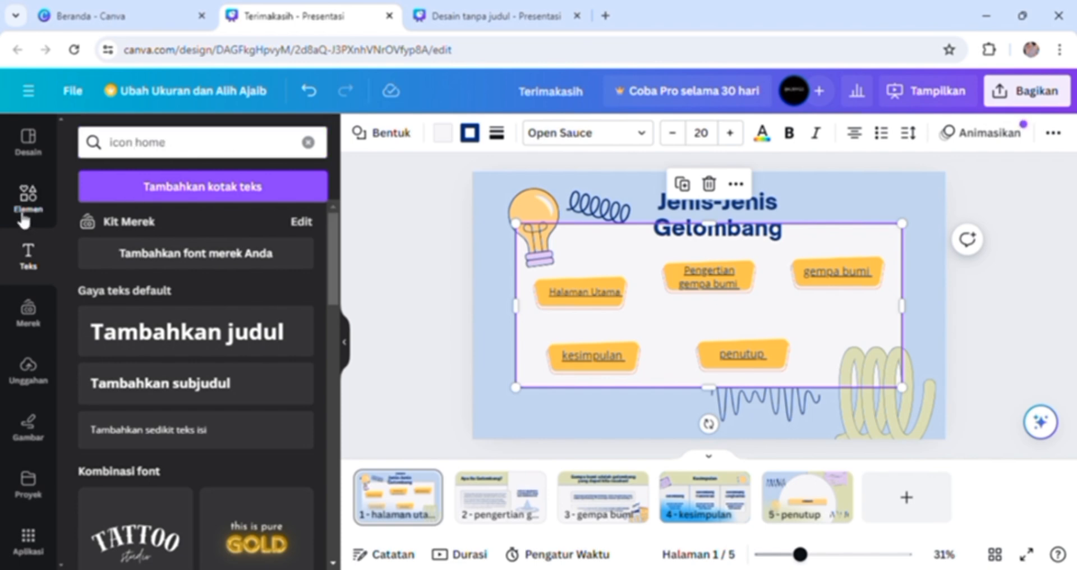
click(23, 215)
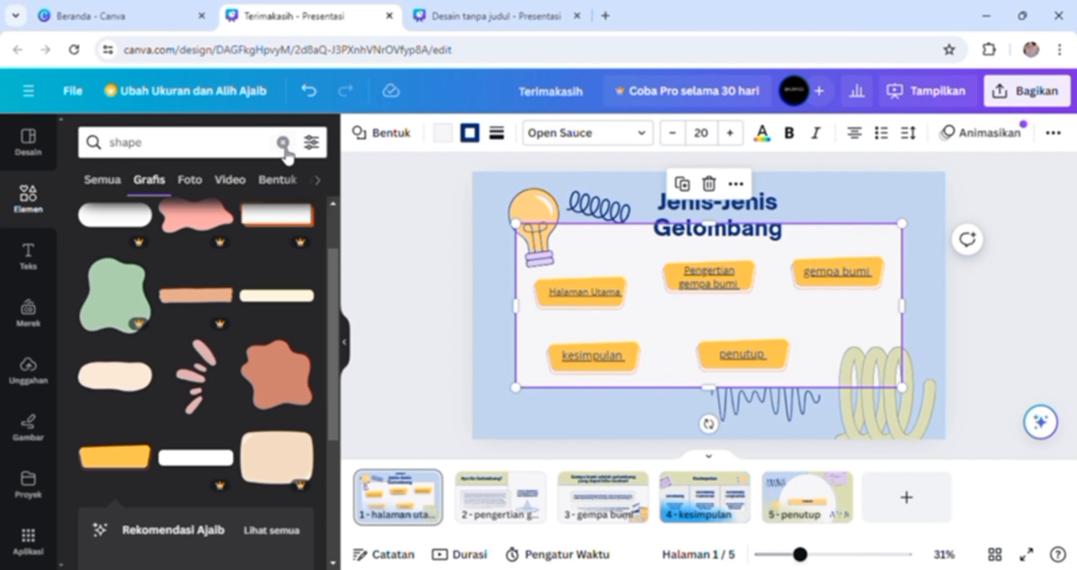
click(289, 150)
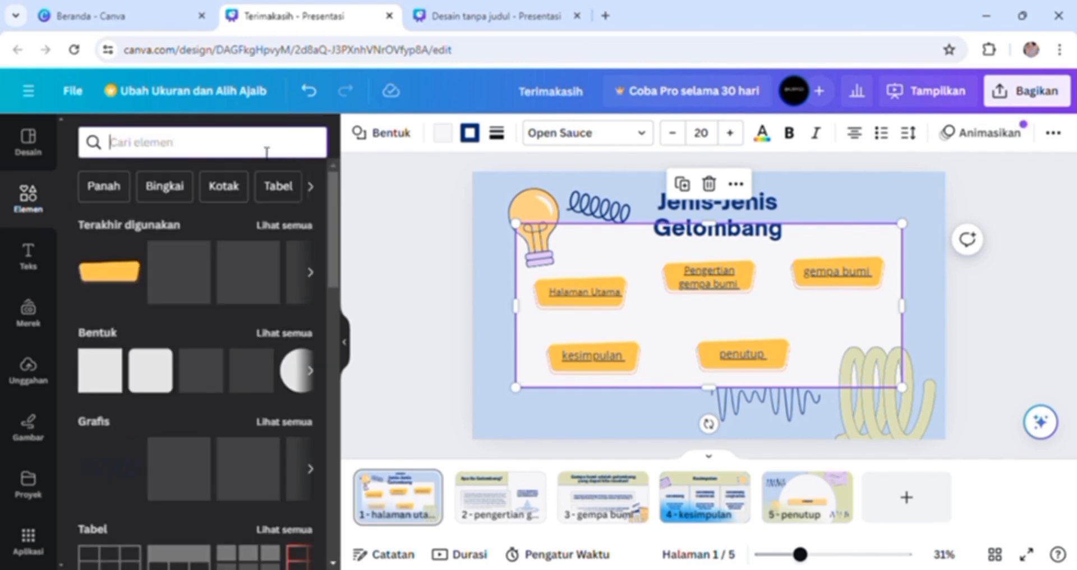
text(icon)
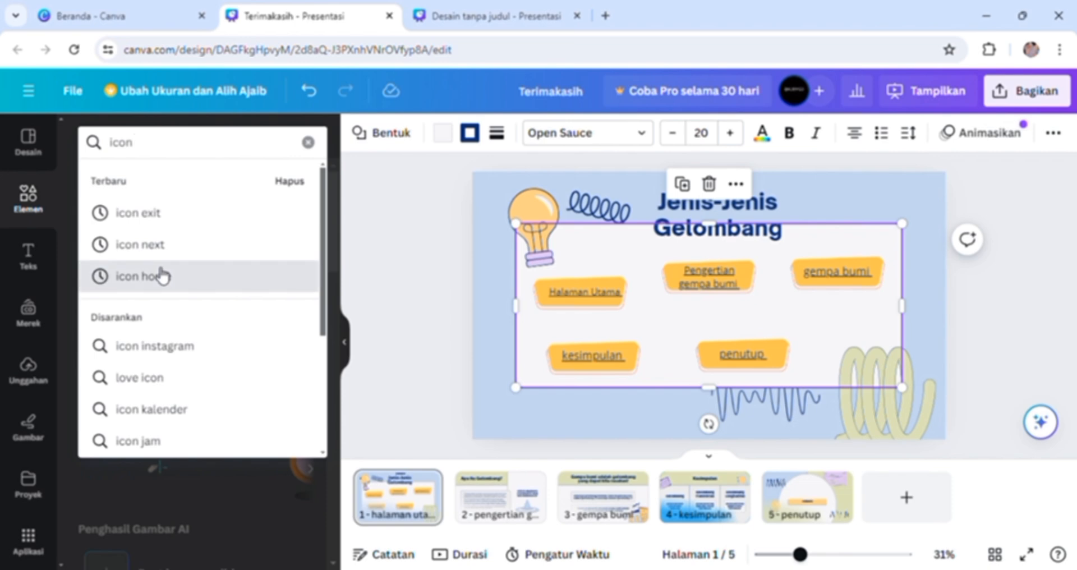
click(162, 276)
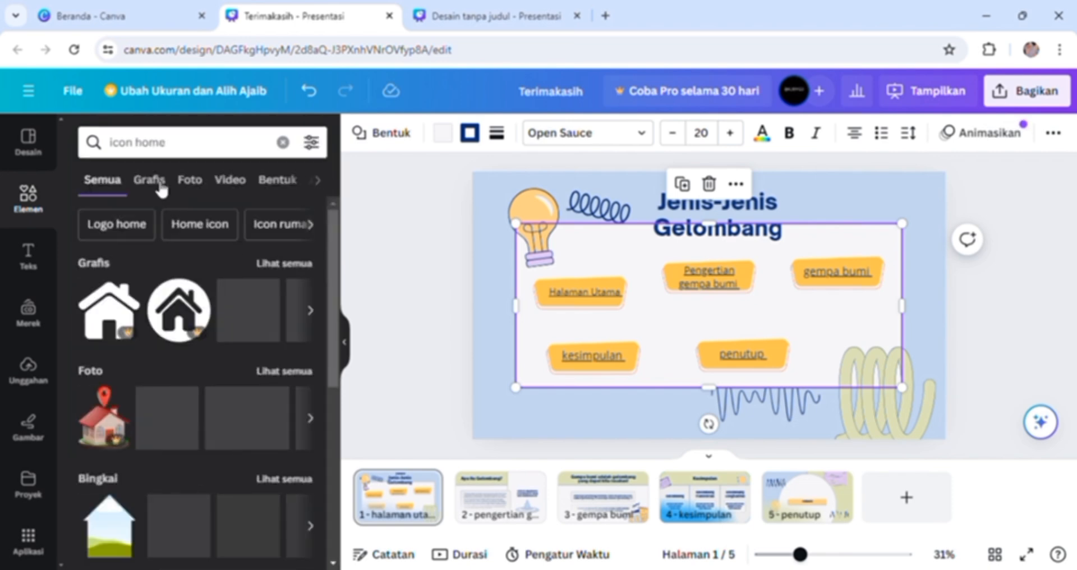
click(160, 187)
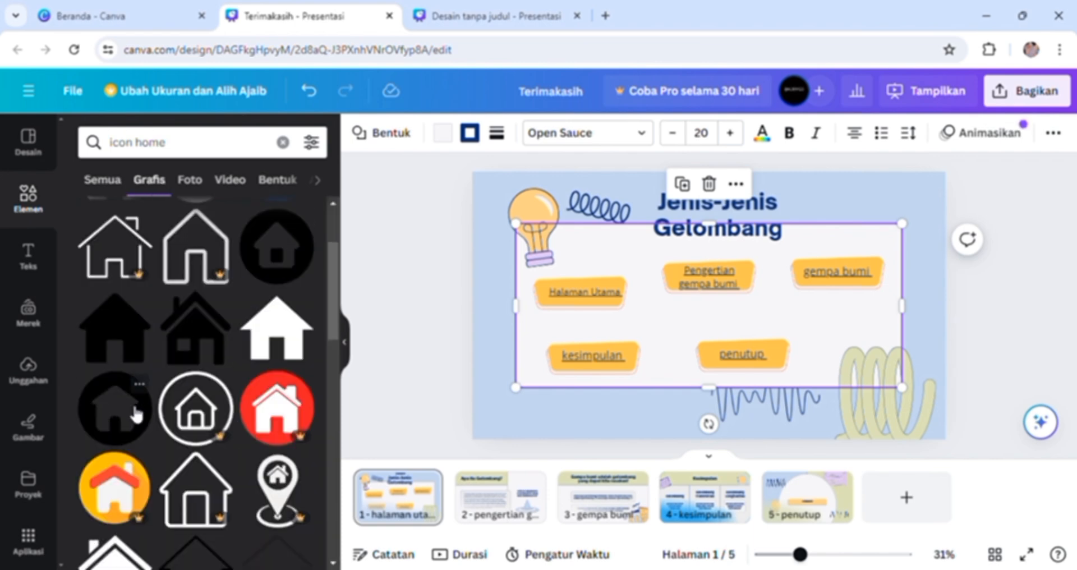
click(133, 413)
drag(764, 360, 498, 414)
Search the element graphics for "icon next" and browse the arrow icons.
click(283, 143)
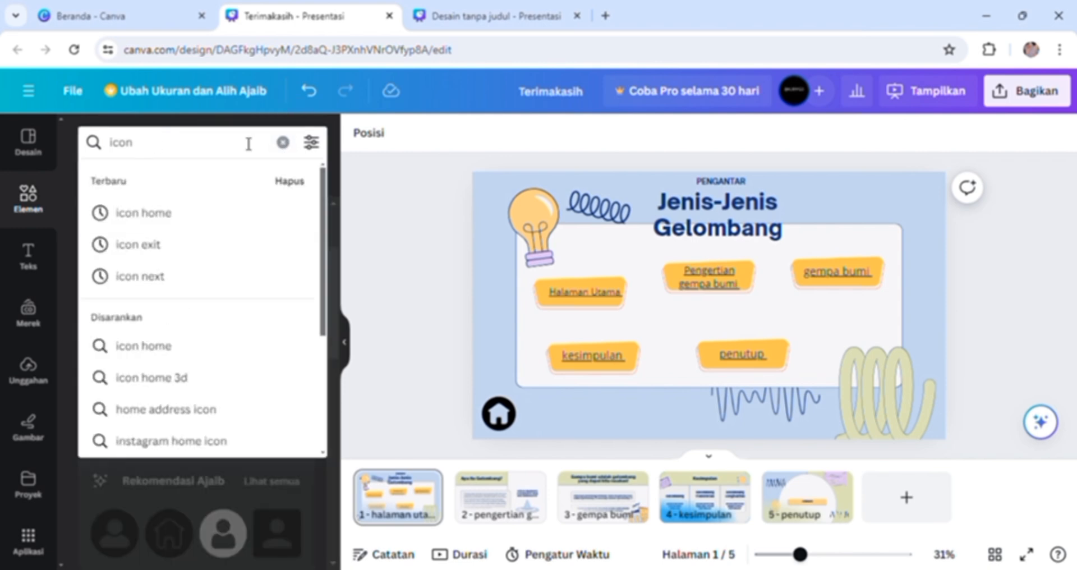
click(154, 274)
scroll(240, 432, down, 2)
scroll(240, 431, down, 10)
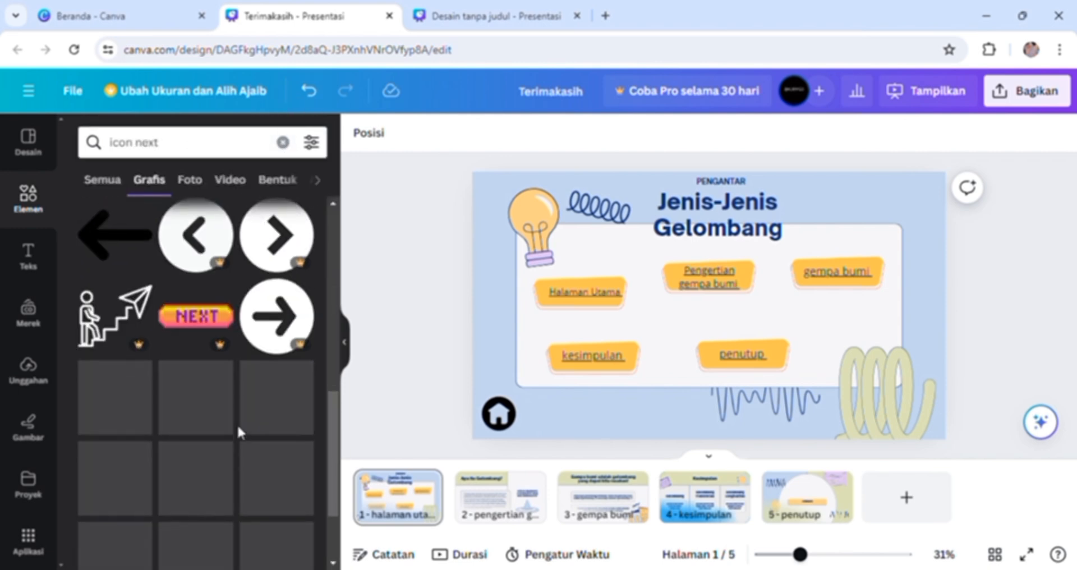
scroll(239, 432, up, 7)
scroll(237, 432, up, 3)
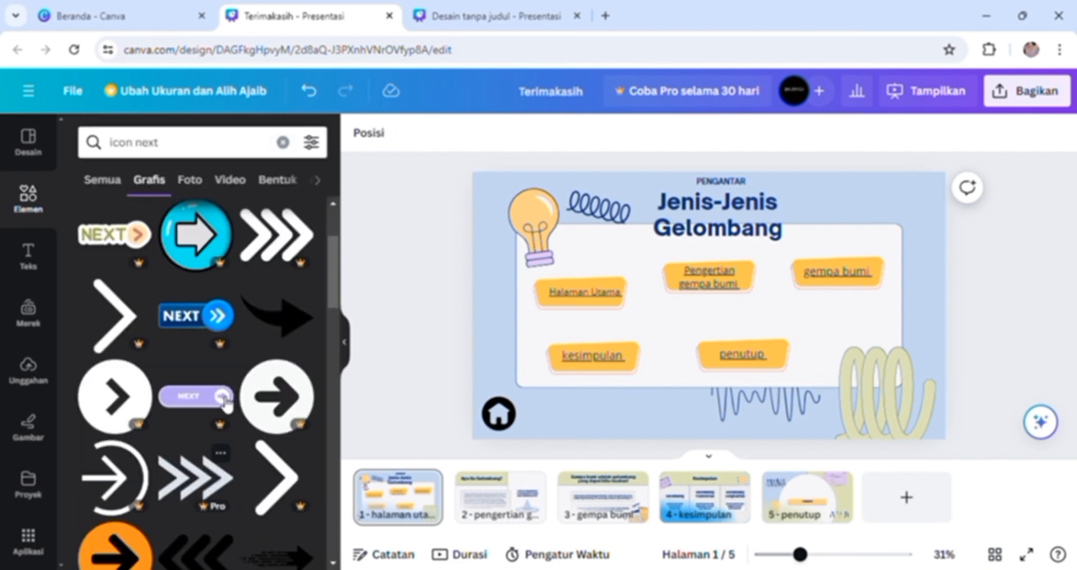
scroll(222, 399, down, 3)
click(116, 424)
click(308, 91)
Add the round right-arrow icon to the slide and place it directly beside the home icon.
scroll(167, 367, up, 4)
scroll(167, 367, down, 5)
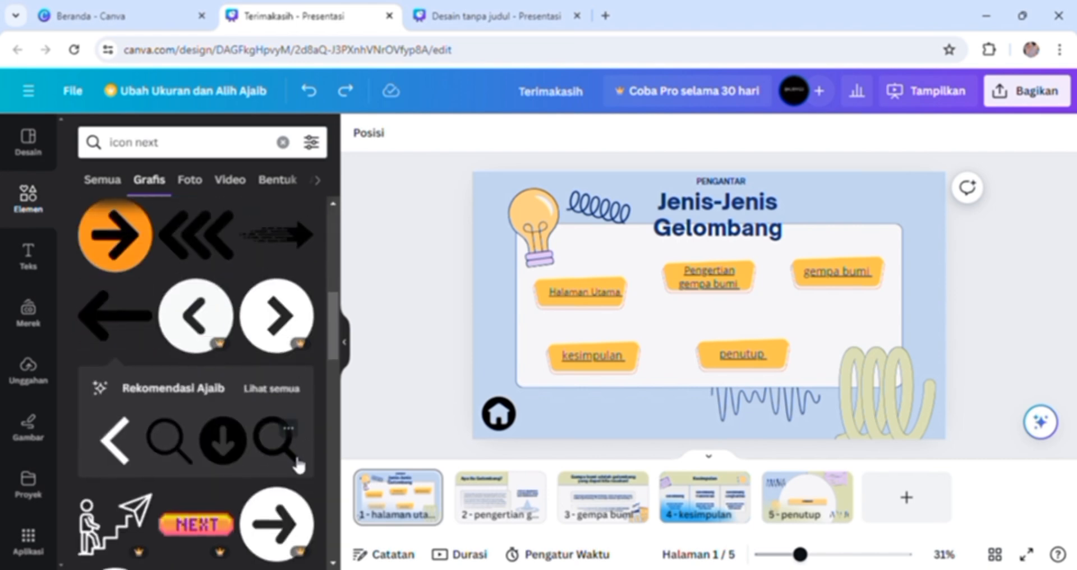
click(277, 524)
drag(748, 343, 532, 426)
click(629, 427)
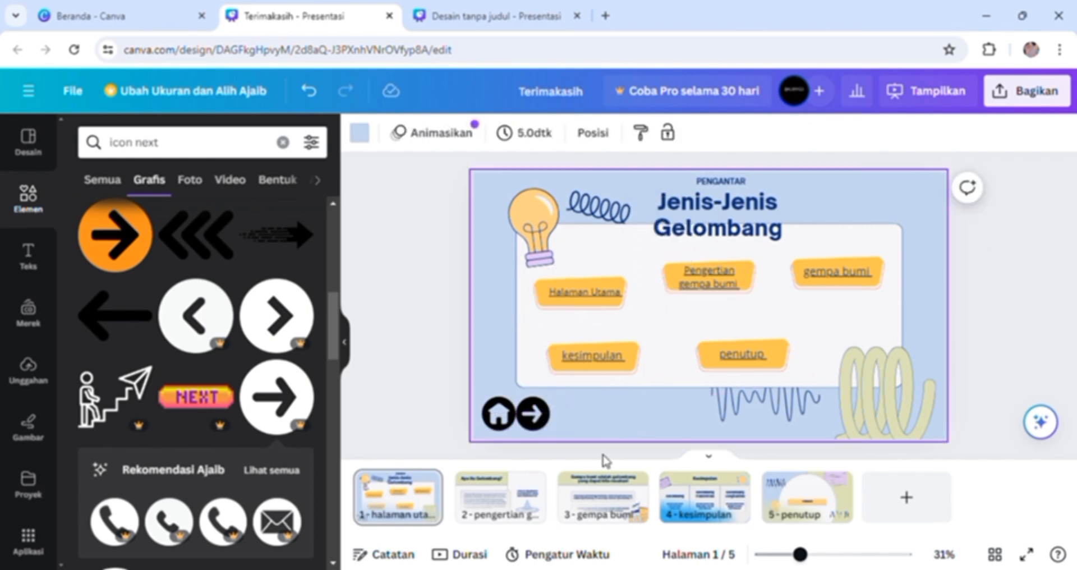
Duplicate the right-arrow icon and place the copy, flipped to point left, next to it in the icon row.
drag(540, 427, 513, 434)
key(ctrl+d)
click(675, 416)
Search the element graphics for "icon exit".
click(214, 147)
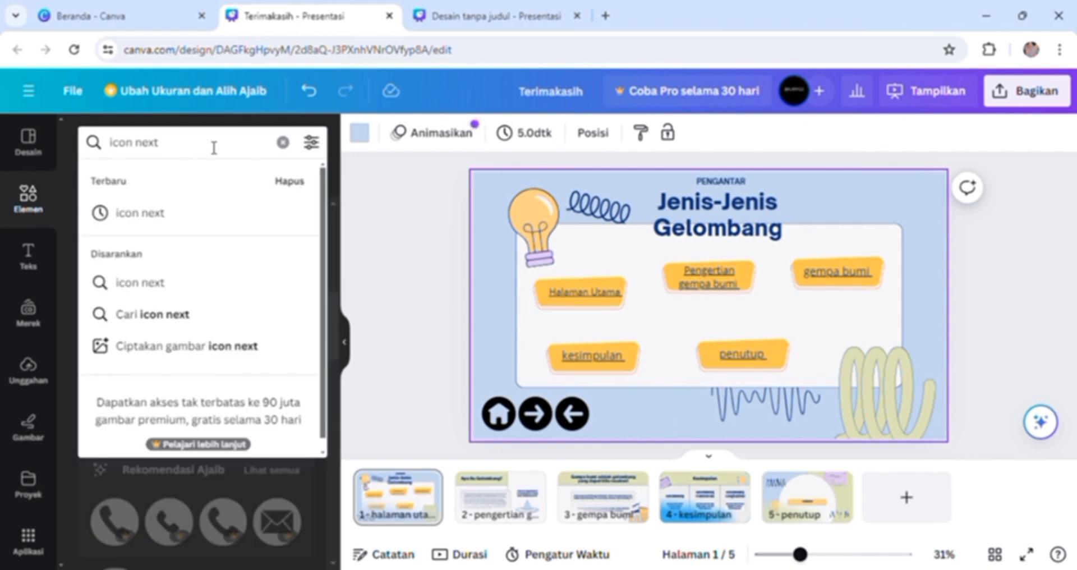
key(BackSpace)
key(BackSpace)
key(BackSpace)
key(BackSpace)
text(ex)
click(171, 214)
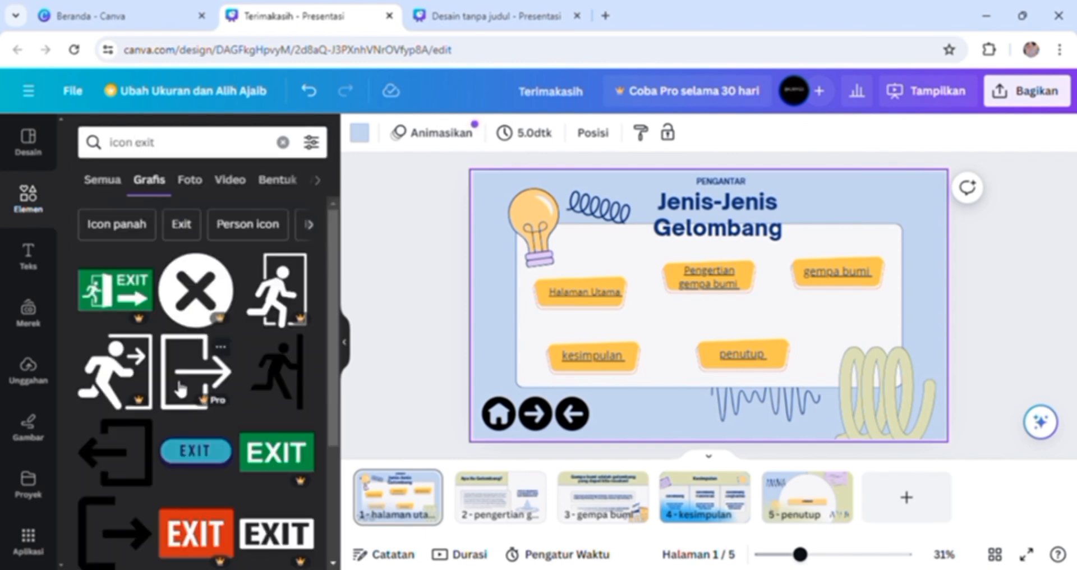
Add the round X icon to the slide and place it after the left-arrow icon, ending the icon row.
scroll(183, 474, down, 3)
scroll(216, 408, down, 10)
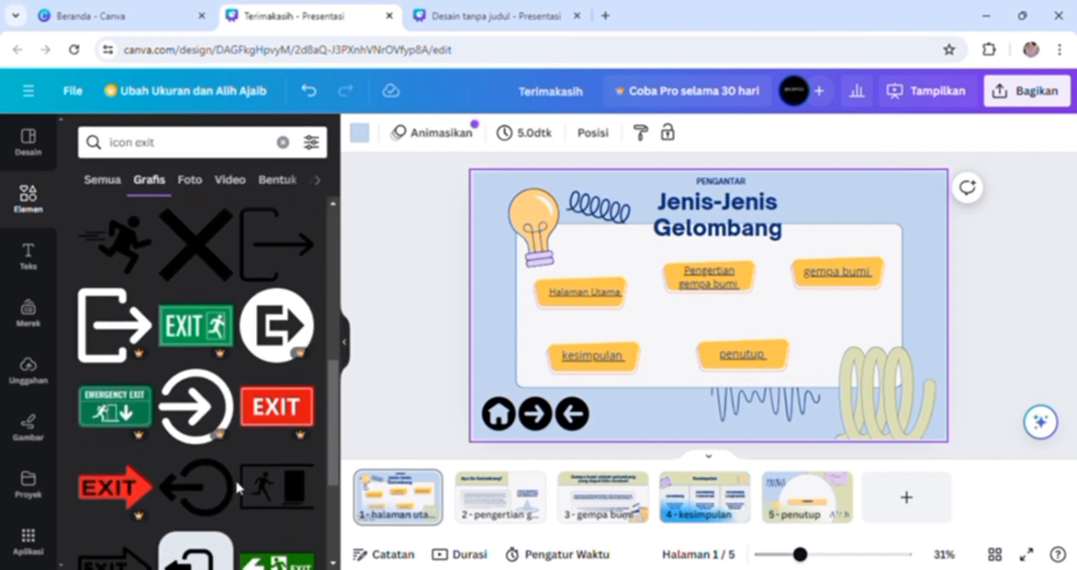
scroll(238, 483, up, 3)
drag(335, 321, 338, 214)
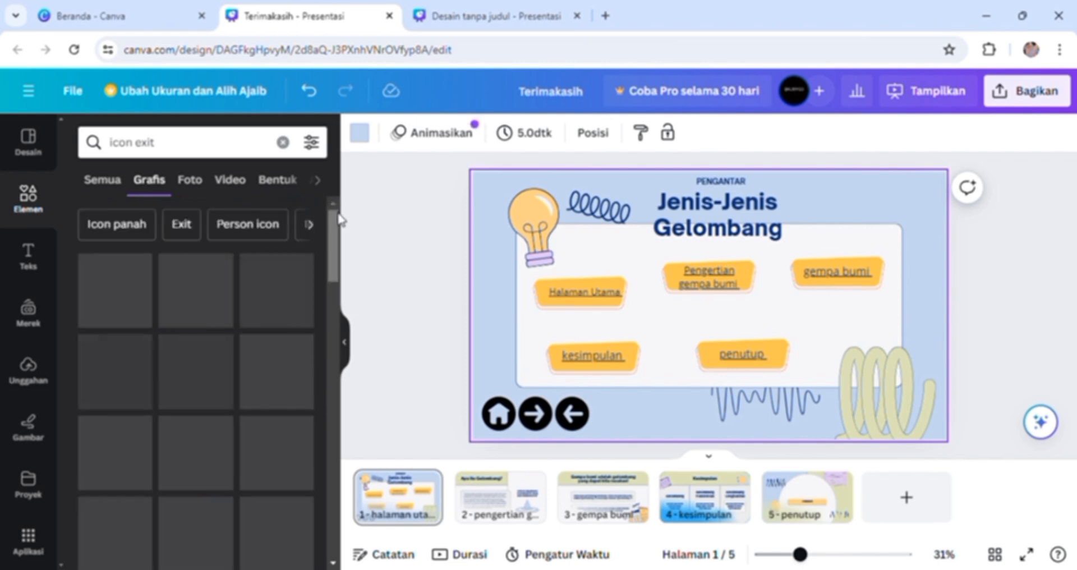
click(217, 285)
drag(761, 364, 609, 414)
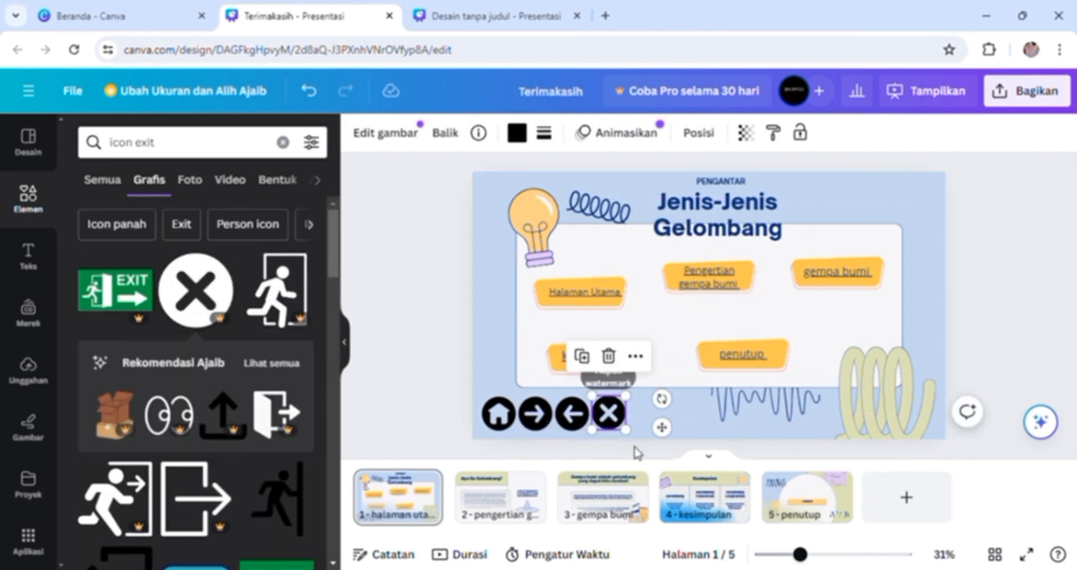
click(619, 383)
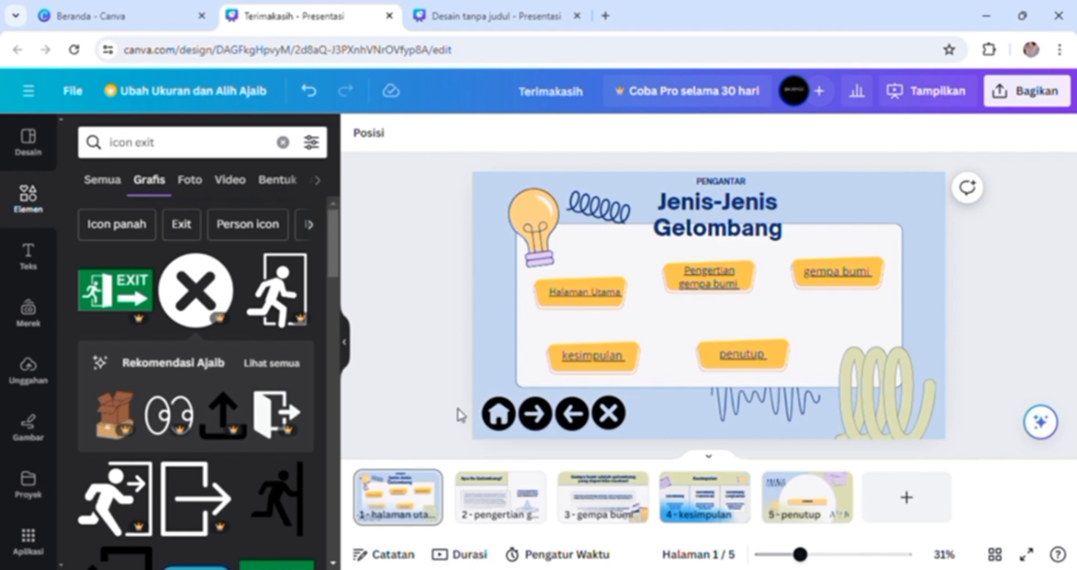
Copy the home, right-arrow, left-arrow and X icons from page 1 and paste them onto page 2, "Apa itu Gelombang?".
drag(461, 413, 613, 416)
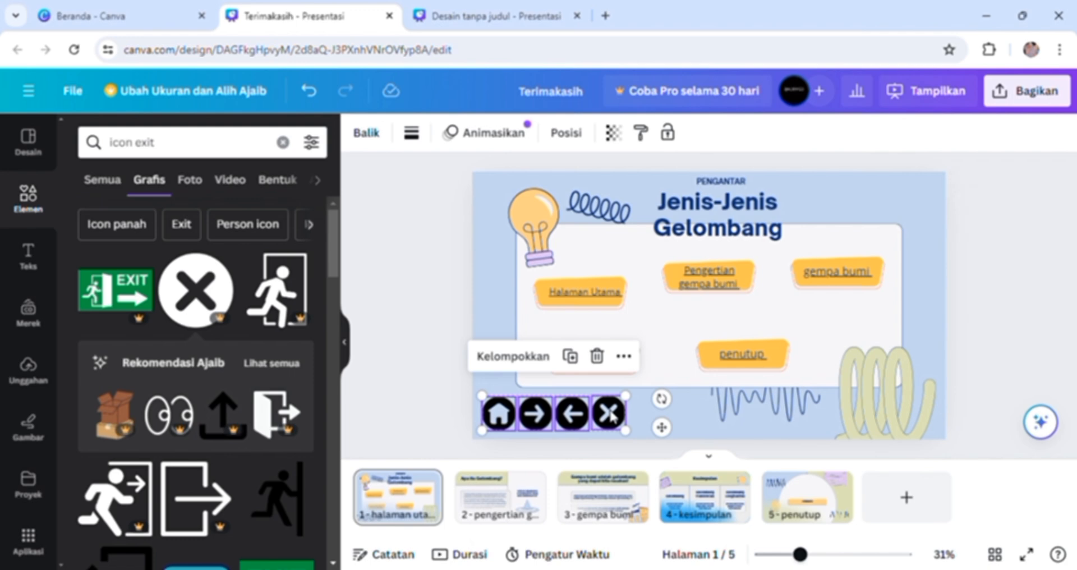
right_click(614, 416)
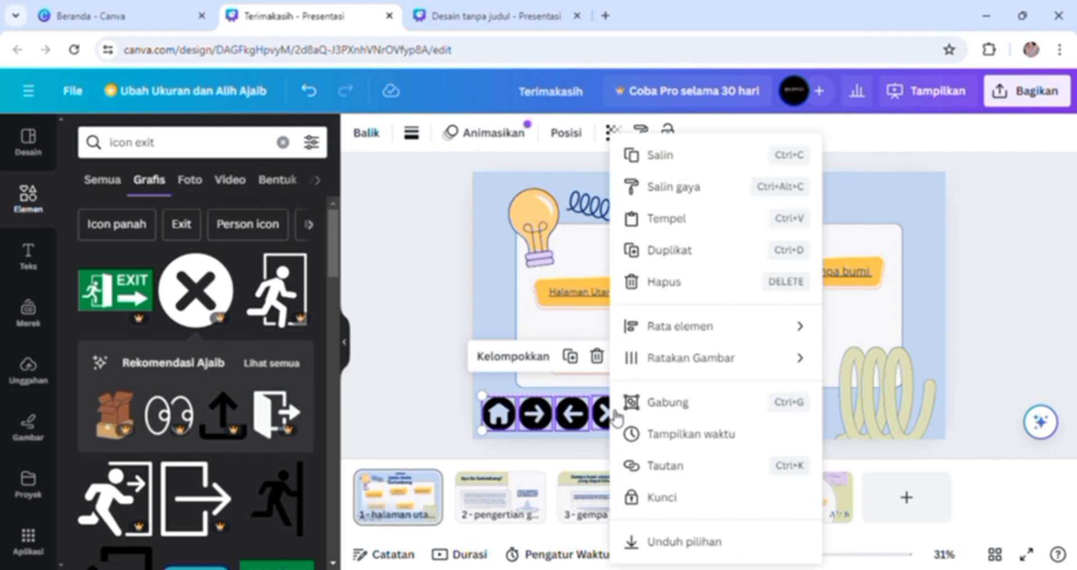
click(654, 157)
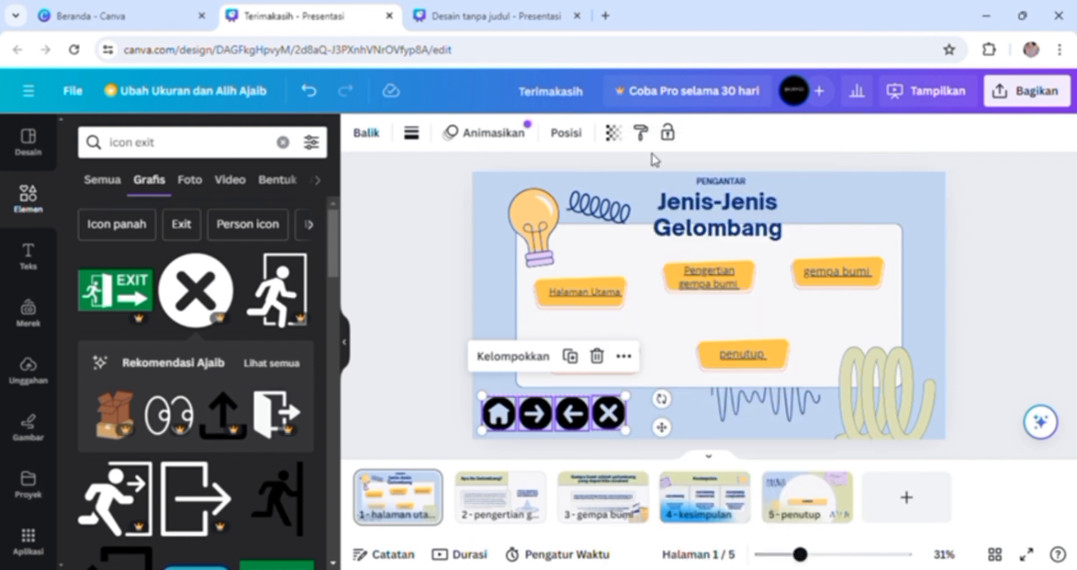
click(499, 496)
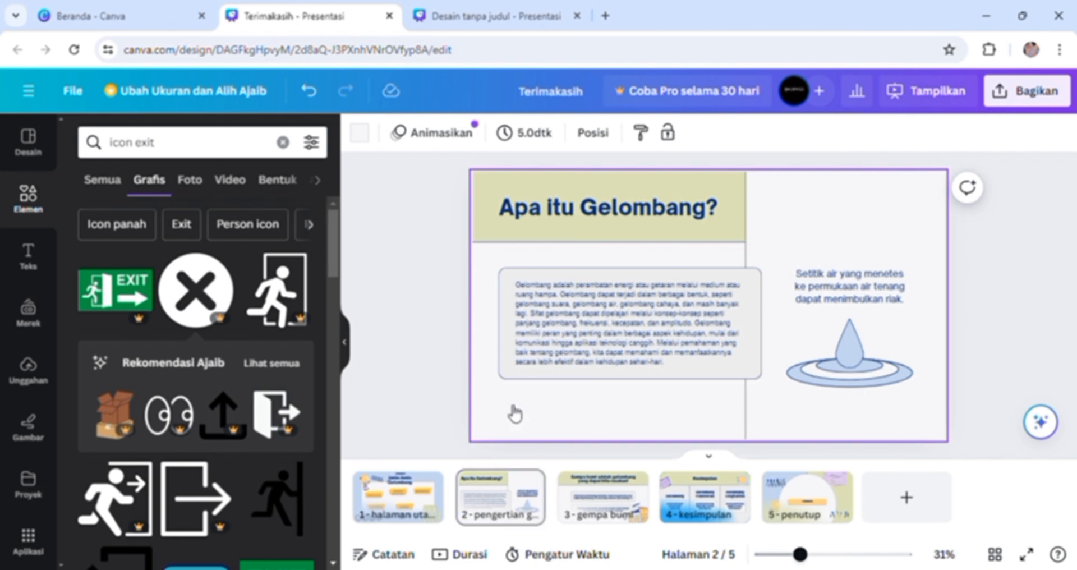
right_click(513, 412)
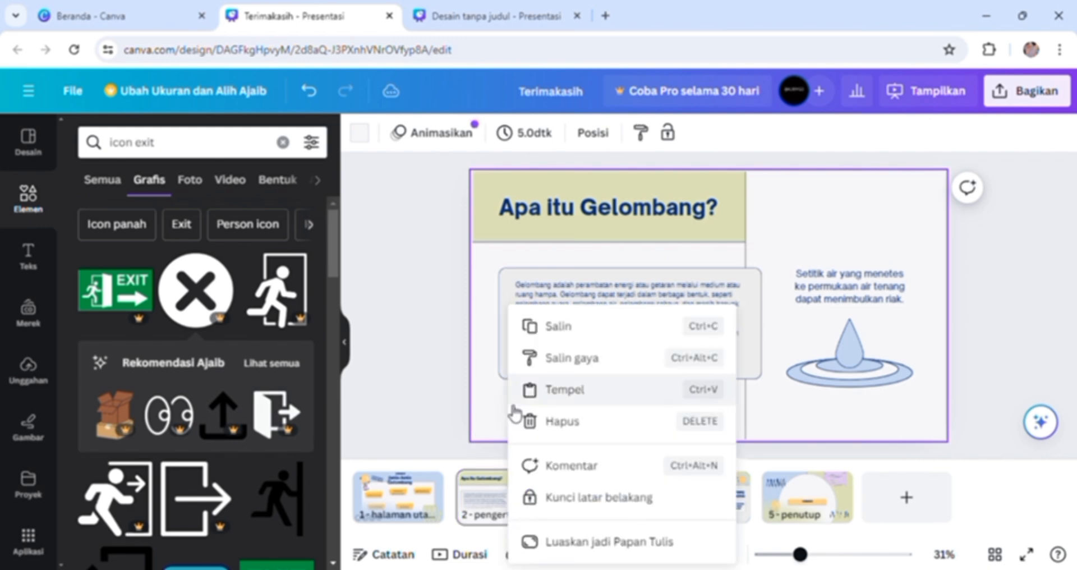
click(569, 393)
Paste the copied row of four navigation icons onto page 3, "gempa bumi".
click(597, 510)
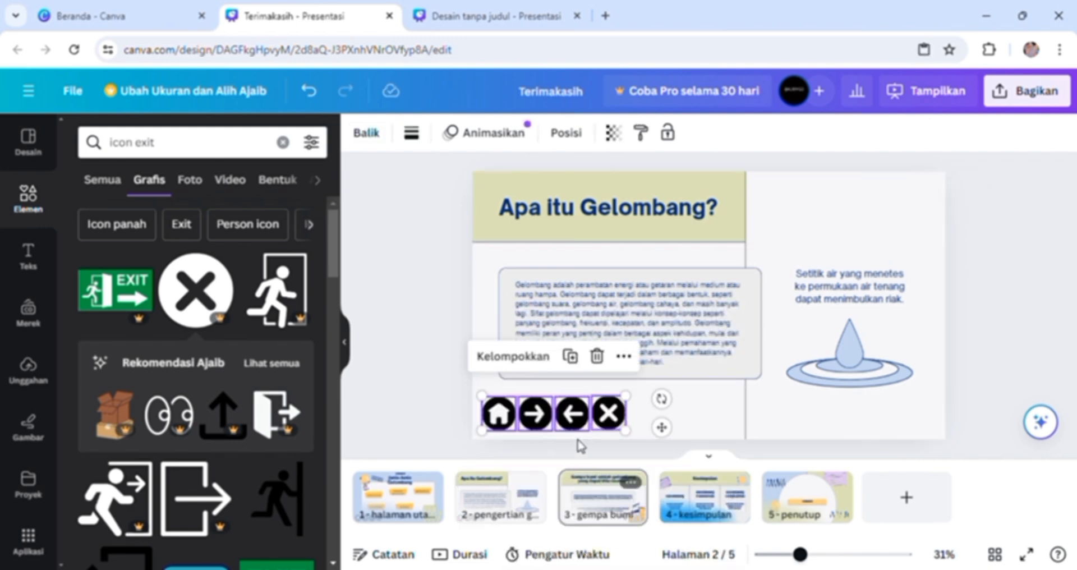
right_click(572, 418)
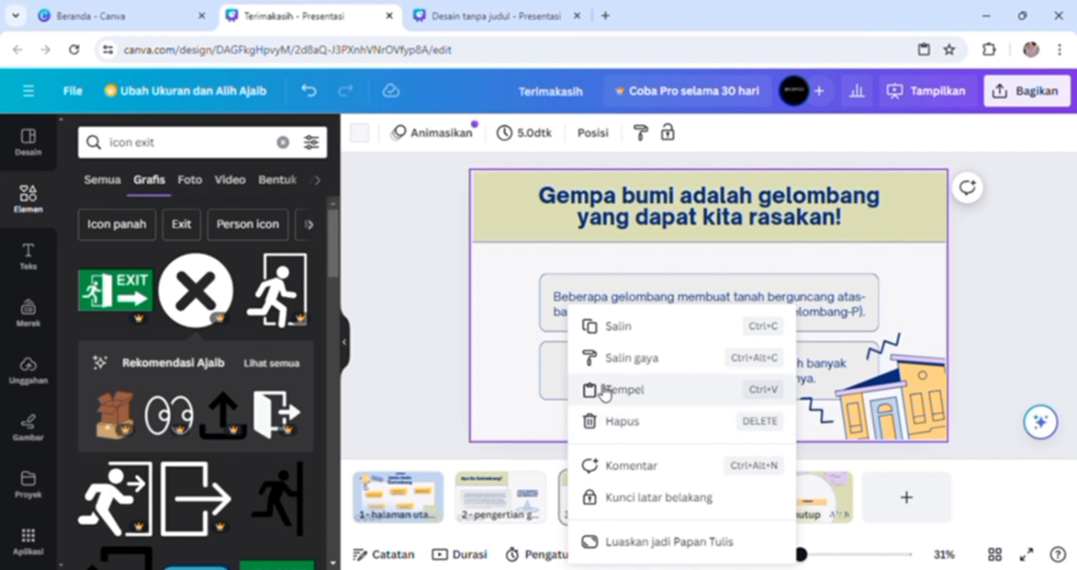
click(586, 388)
Paste the copied row of four navigation icons onto page 4, "kesimpulan".
click(688, 498)
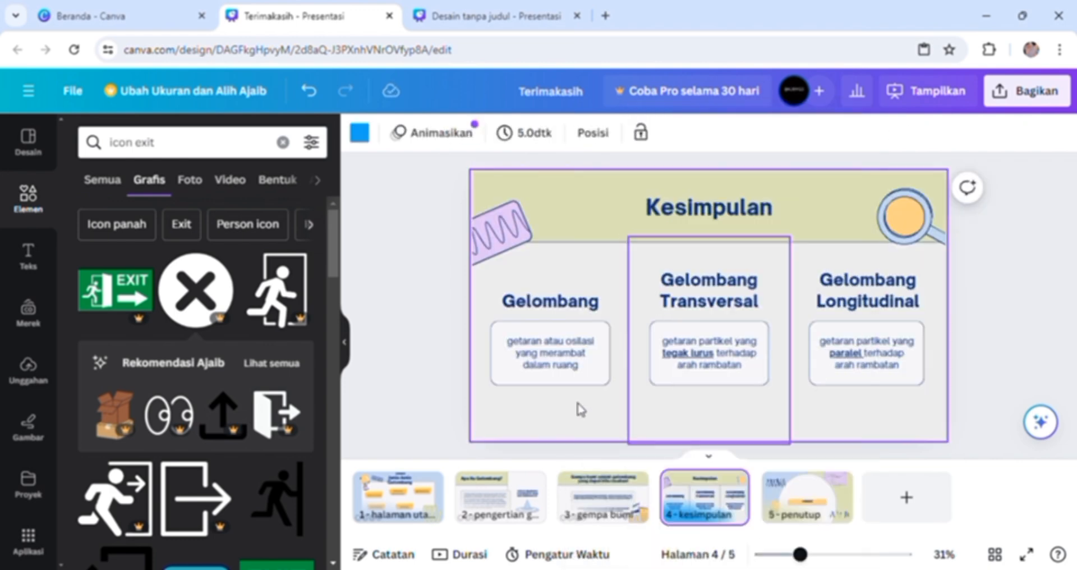
right_click(580, 409)
click(580, 411)
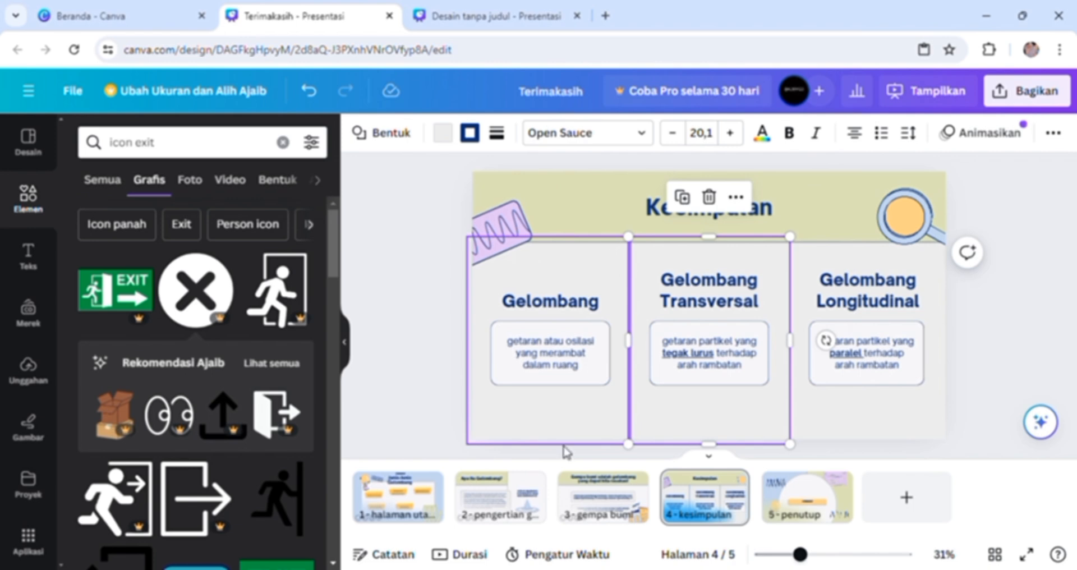
right_click(594, 433)
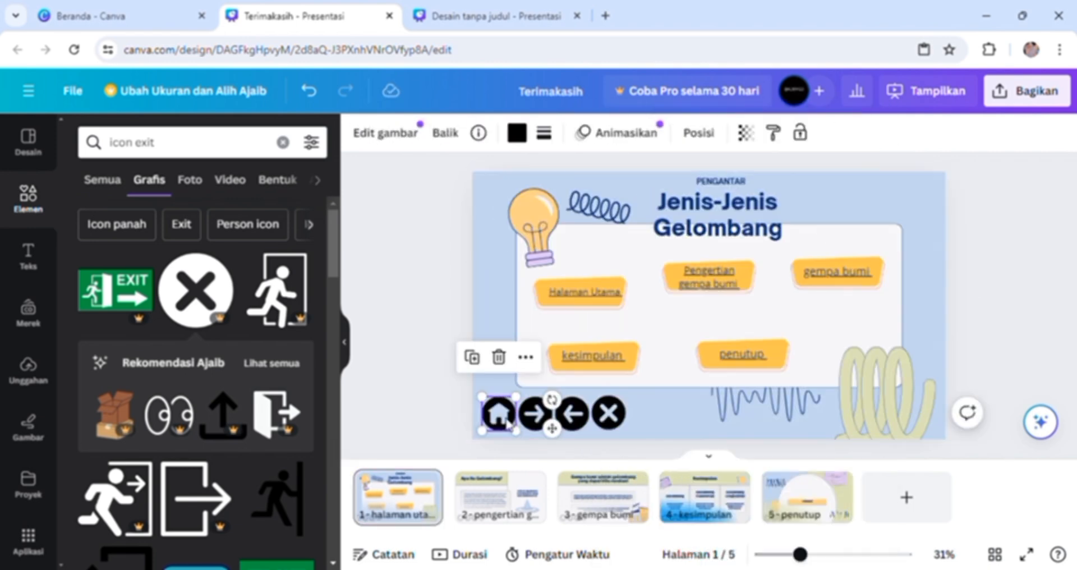
Link the home icon on page 1 to the document page "1 - halaman utama".
right_click(507, 425)
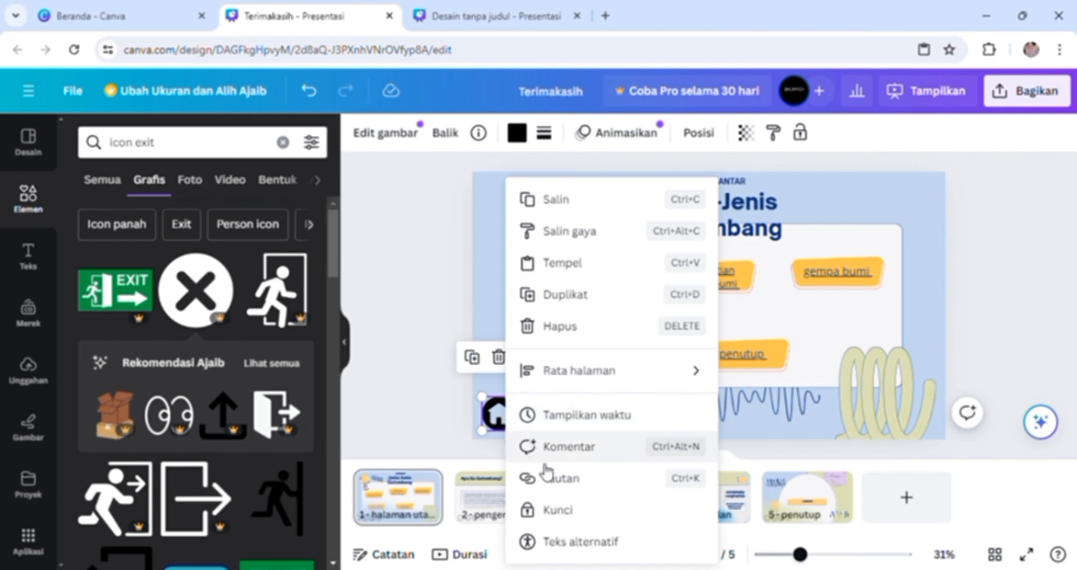
click(556, 479)
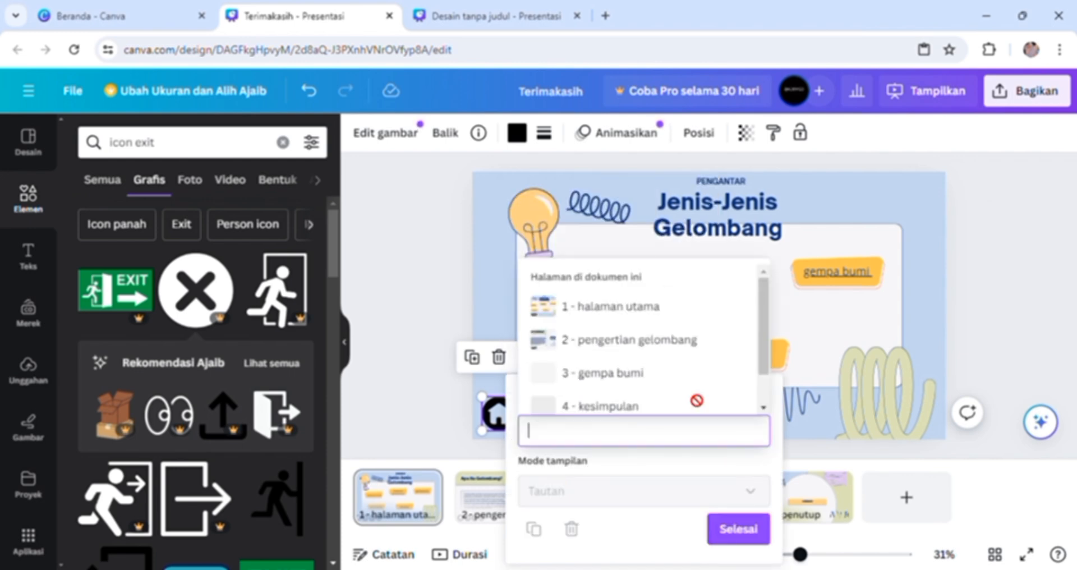
scroll(763, 412, down, 2)
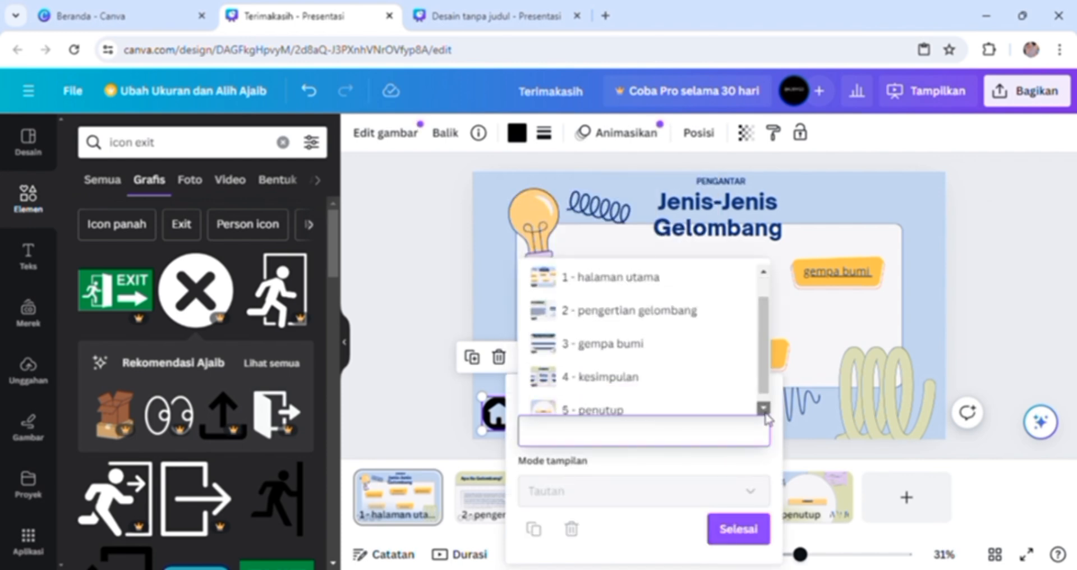
click(674, 274)
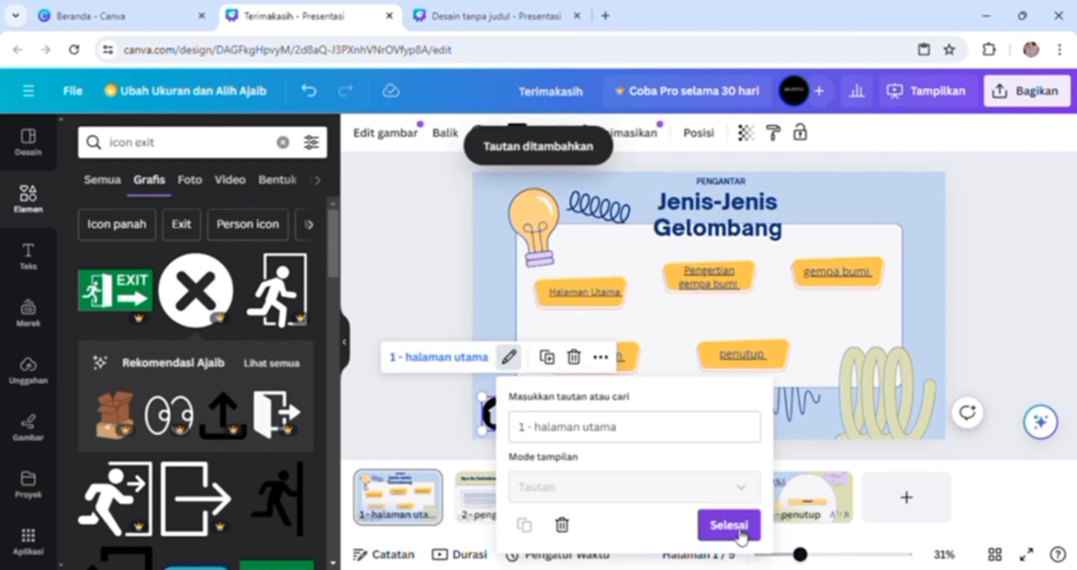
click(736, 531)
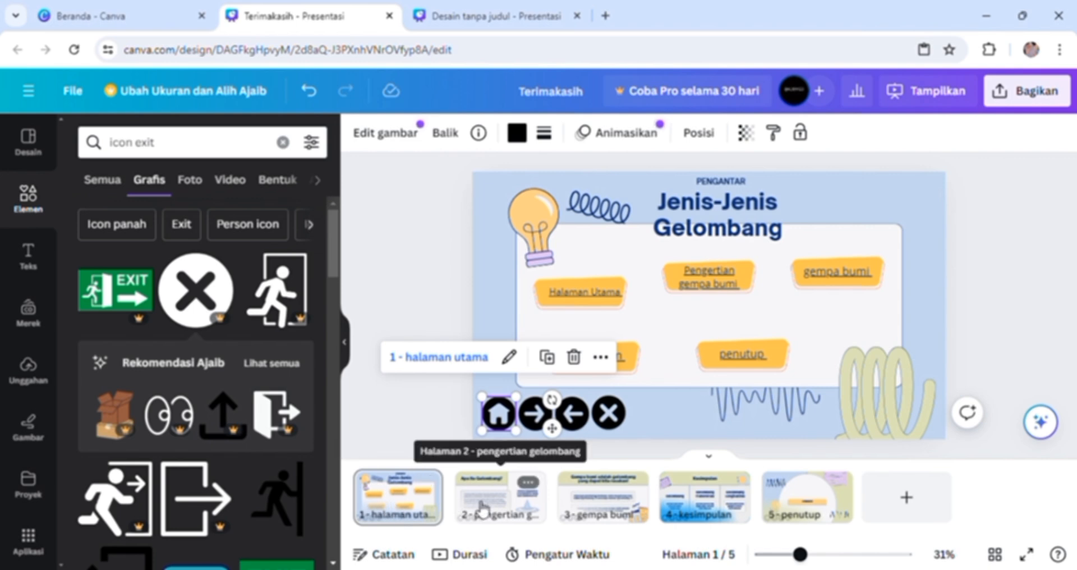
Link the right-arrow icon on page 1 to the document page "2 - pengertian gelombang".
click(533, 418)
right_click(533, 418)
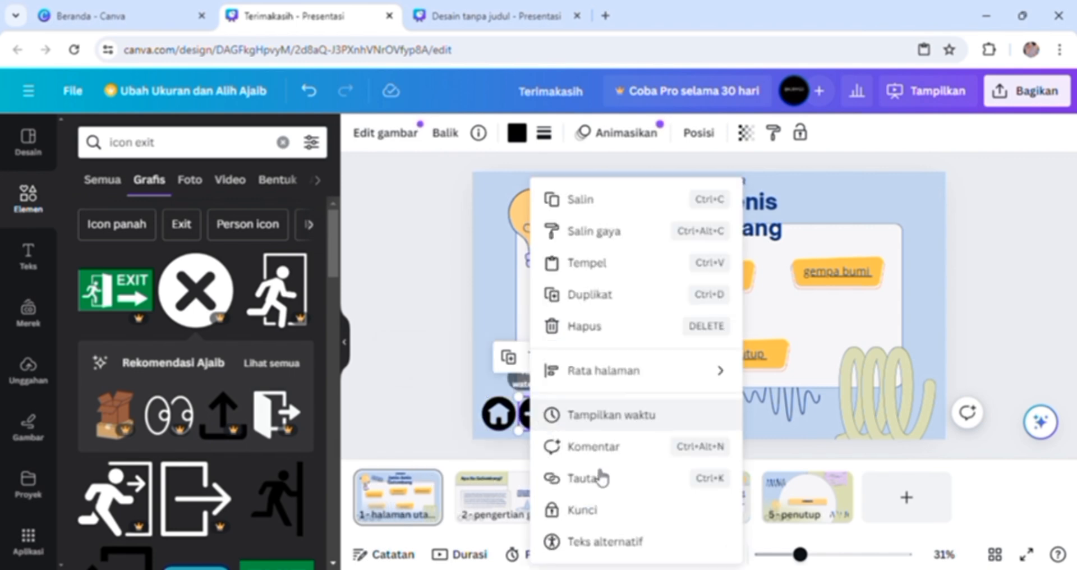
click(600, 473)
click(651, 319)
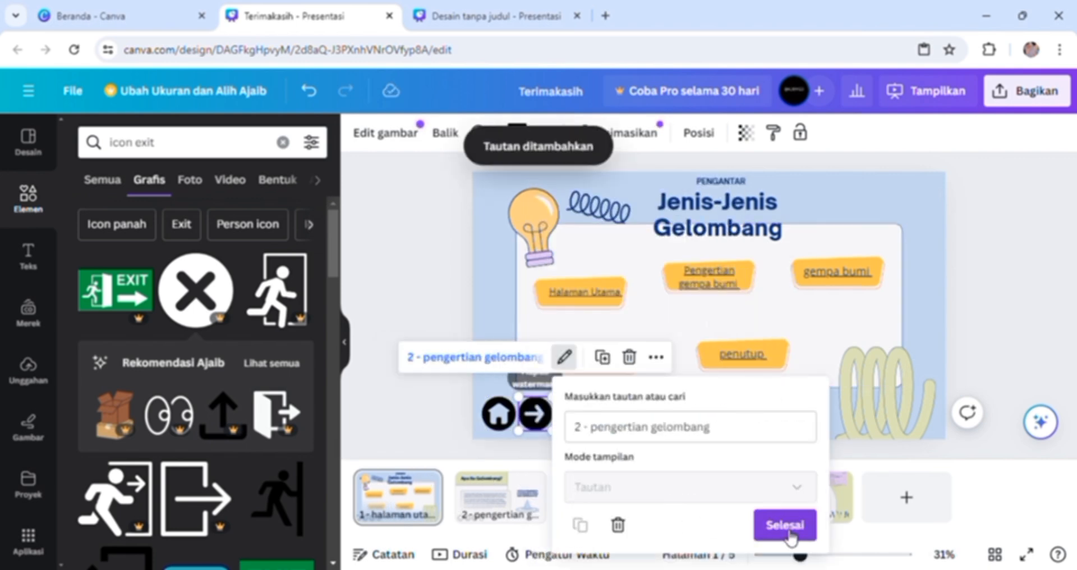
click(763, 528)
Link the left-arrow icon on page 1 to the document page "1 - halaman utama".
click(572, 415)
right_click(572, 415)
click(729, 382)
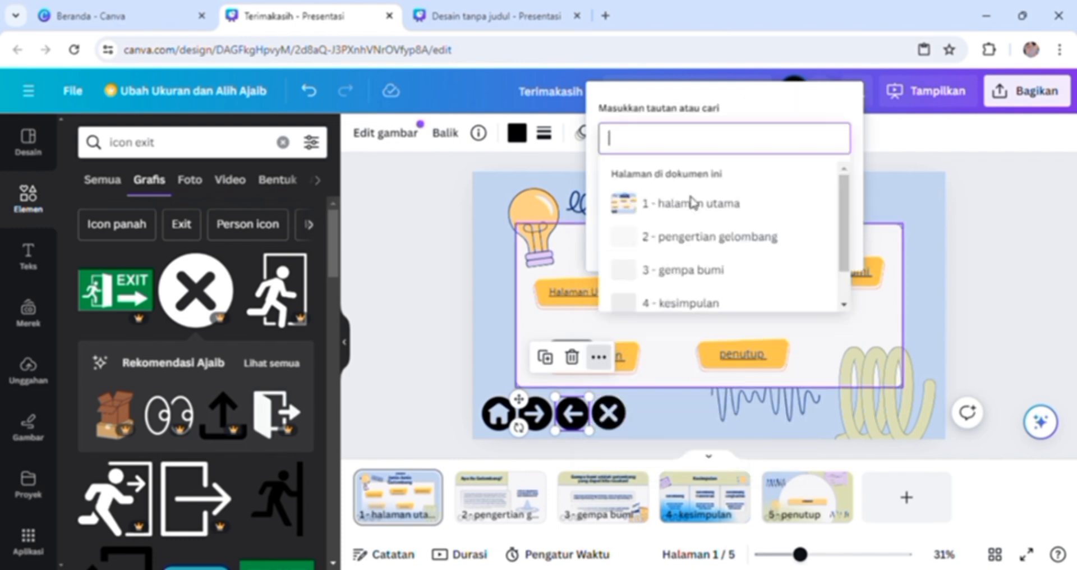
click(693, 205)
key(BackSpace)
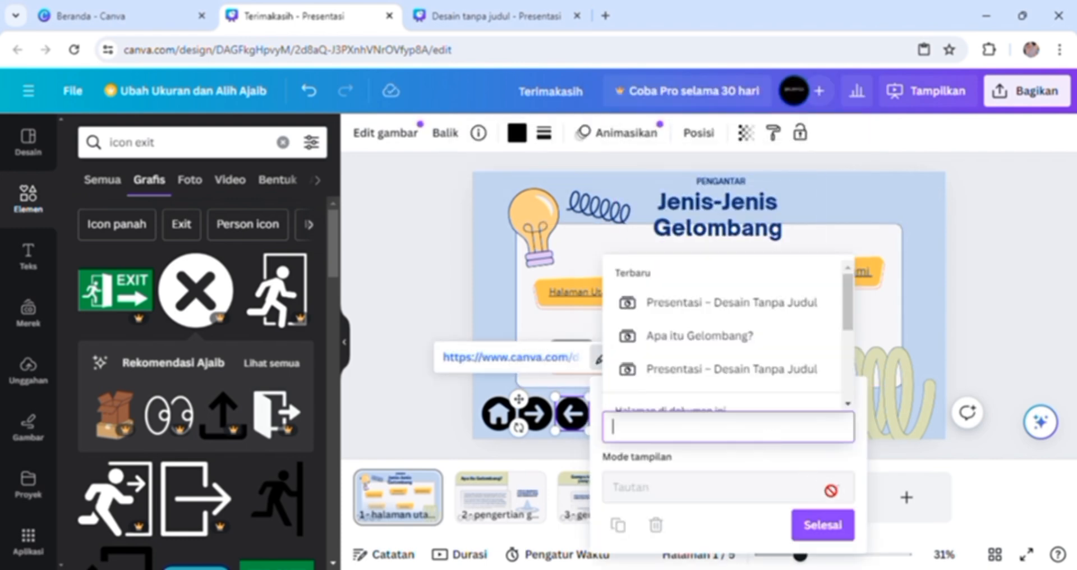
click(848, 402)
click(713, 265)
click(781, 525)
Link the X exit icon on page 1 to the document page "5 - penutup".
click(608, 414)
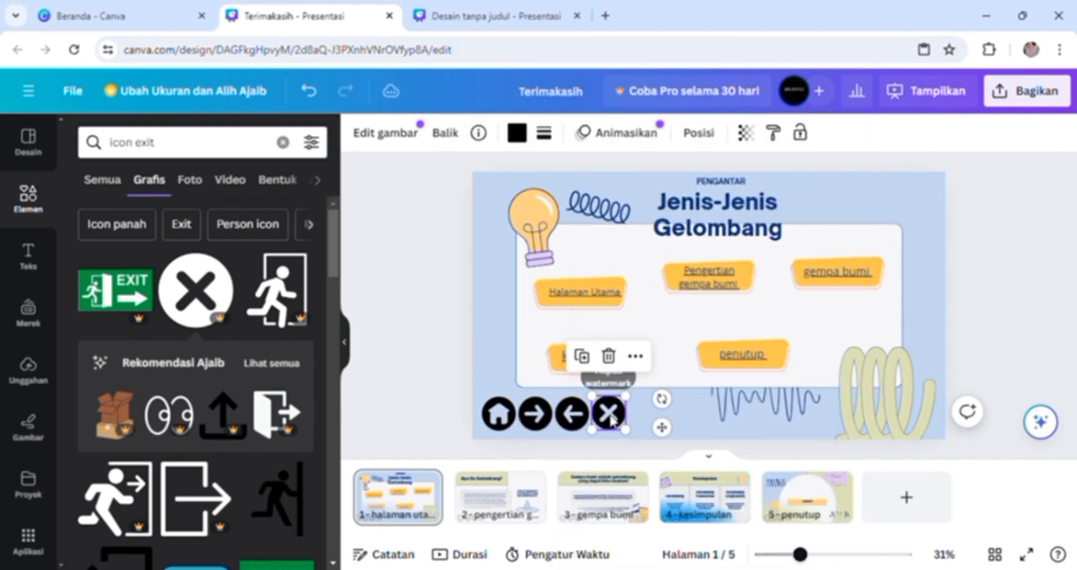
right_click(608, 414)
click(678, 379)
scroll(808, 302, down, 1)
click(807, 301)
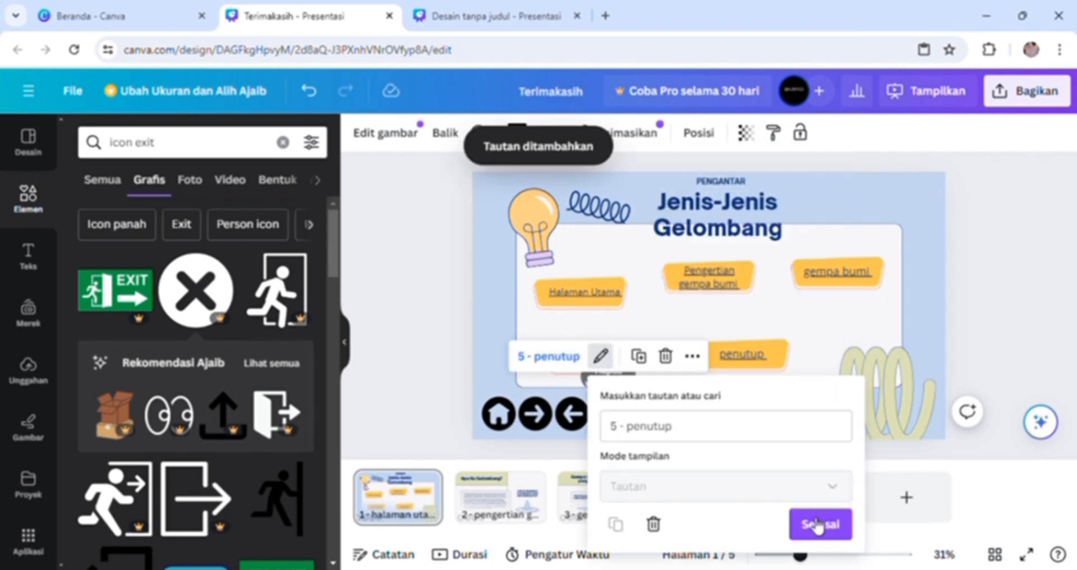
click(820, 521)
Link the home icon on page 2 to the document page "1 - halaman utama".
scroll(611, 415, down, 1)
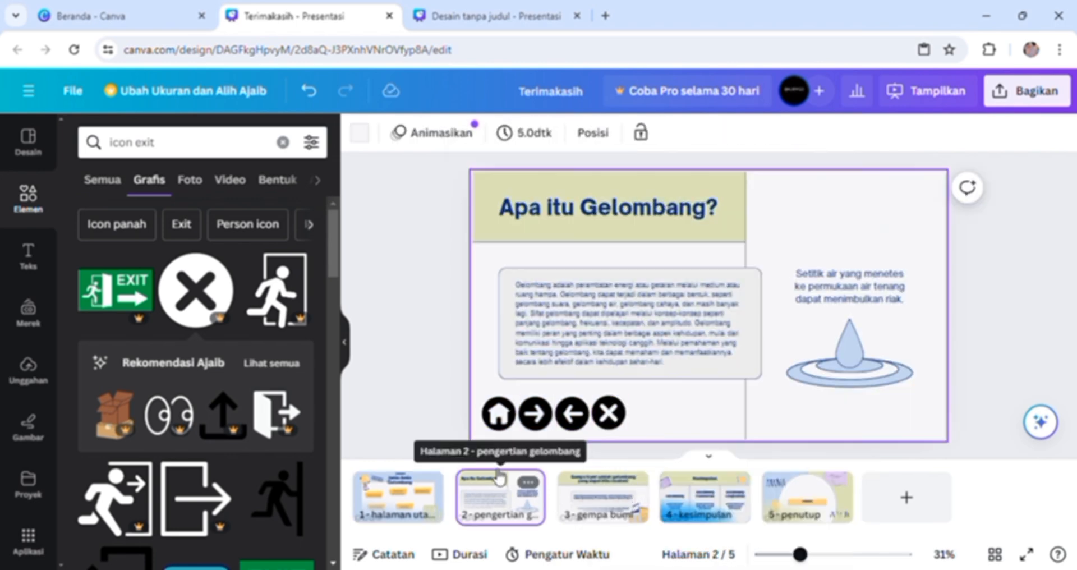
click(495, 415)
click(523, 357)
click(588, 385)
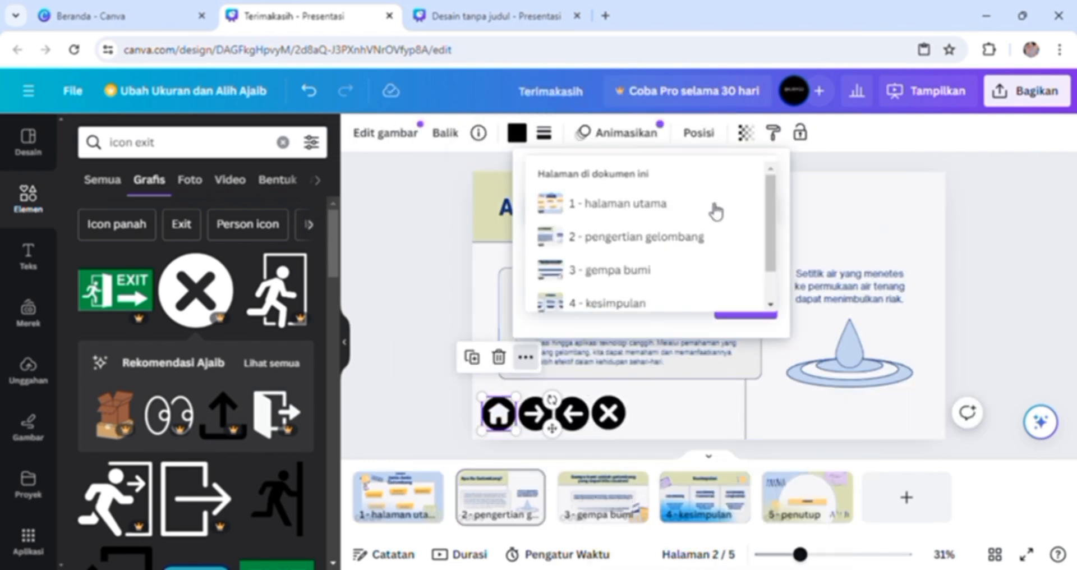
click(613, 202)
click(724, 535)
Link the right-arrow icon on page 2 to the document page "3 - gempa bumi".
click(536, 415)
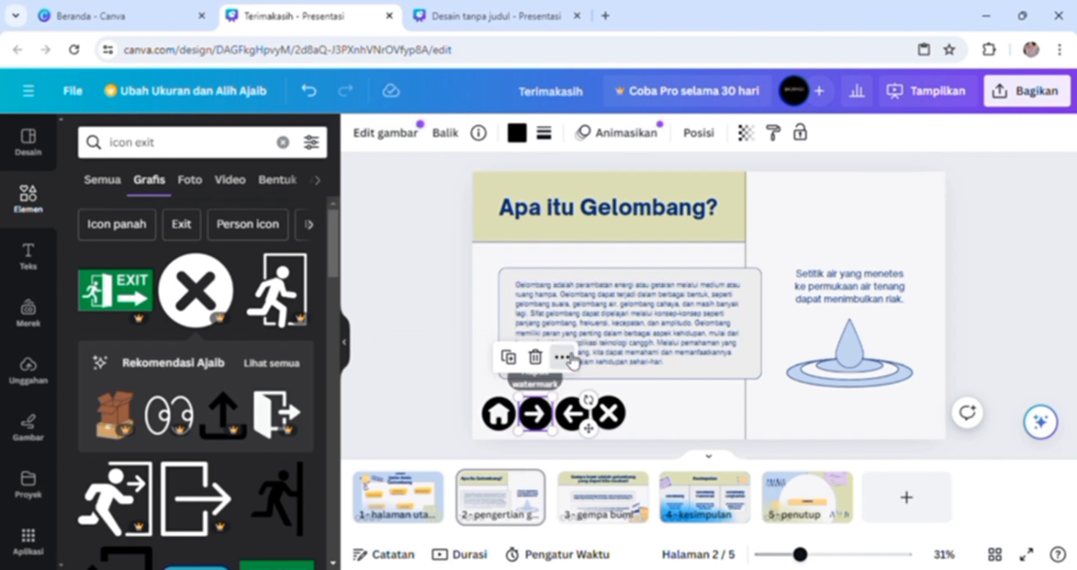
click(561, 357)
click(661, 303)
click(684, 270)
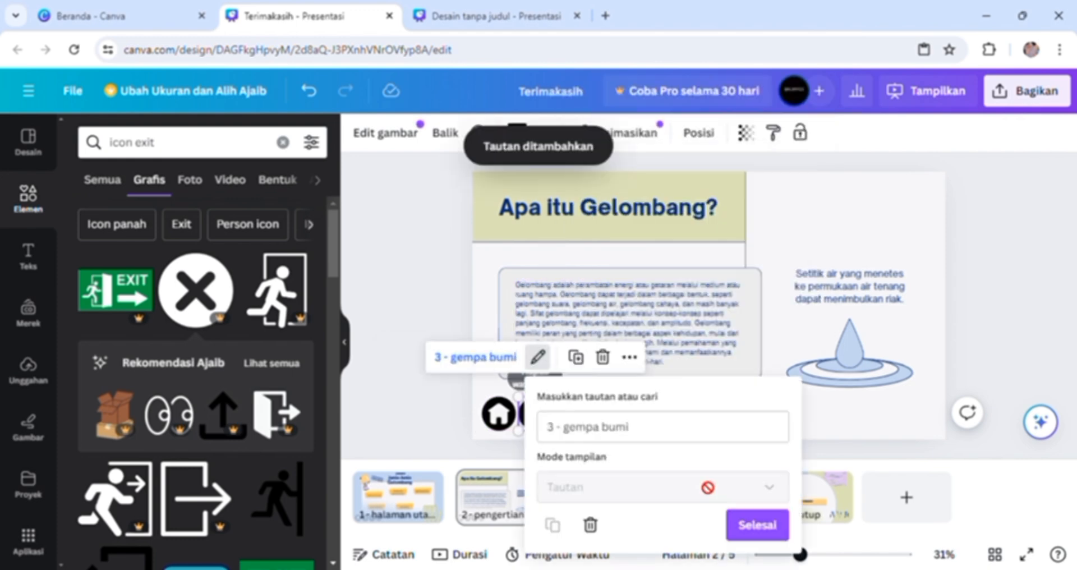
click(757, 525)
Link the left-arrow icon on page 2 to the document page "1 - halaman utama".
click(575, 417)
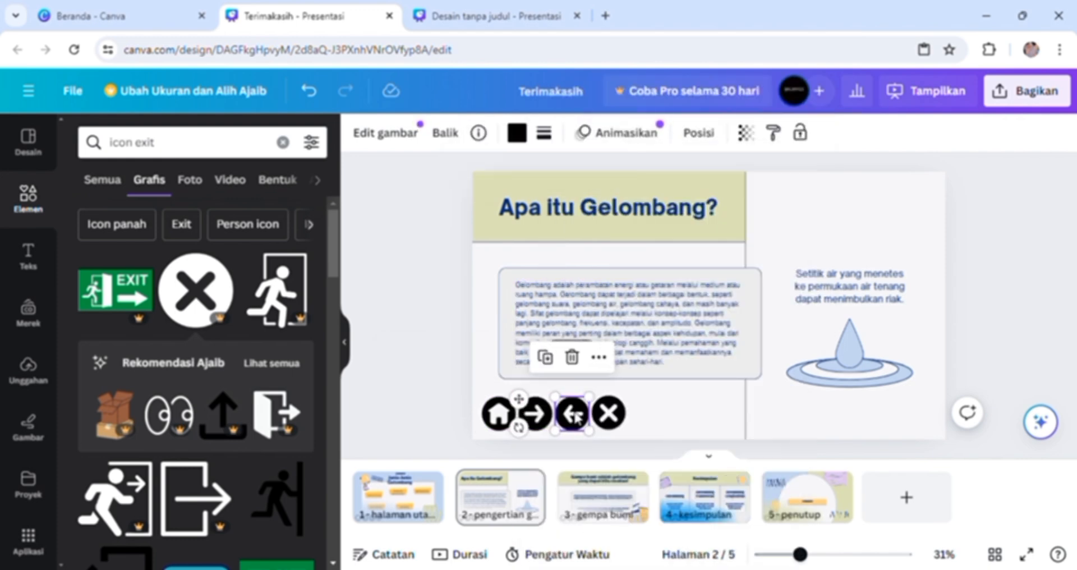
click(598, 357)
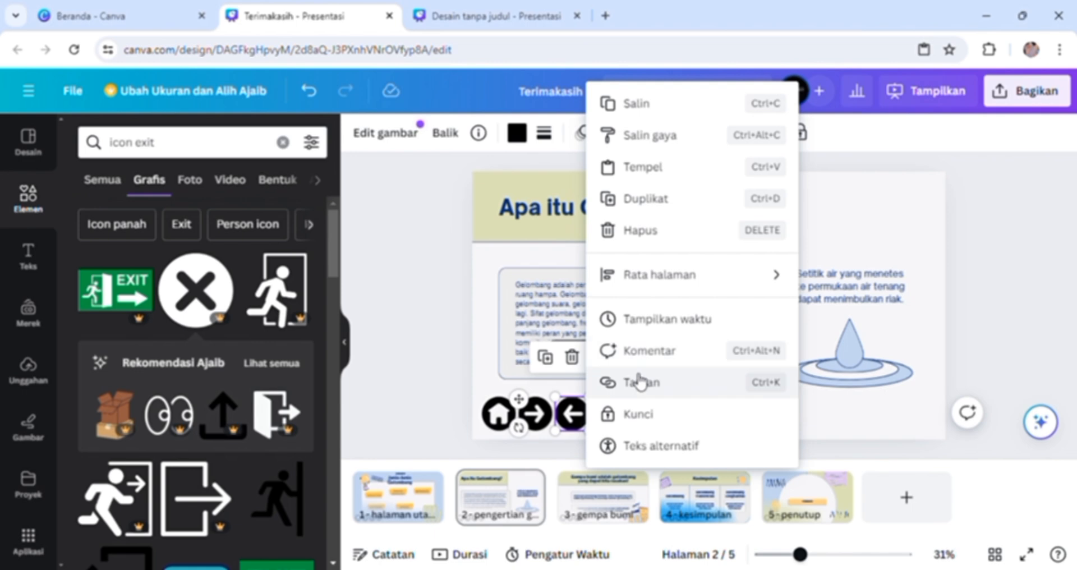
click(634, 380)
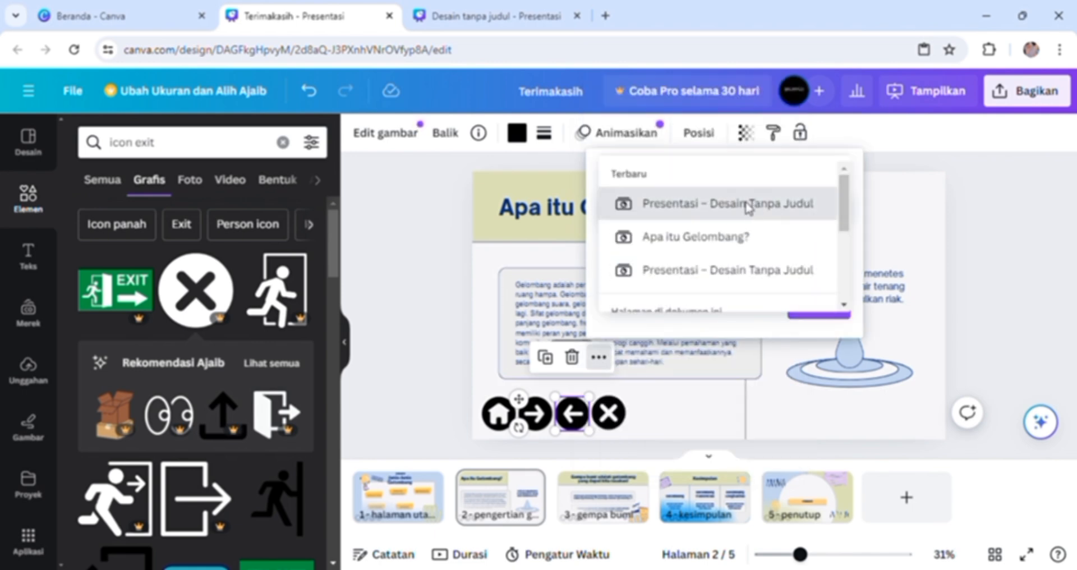
click(750, 207)
click(802, 428)
scroll(764, 320, down, 3)
click(728, 281)
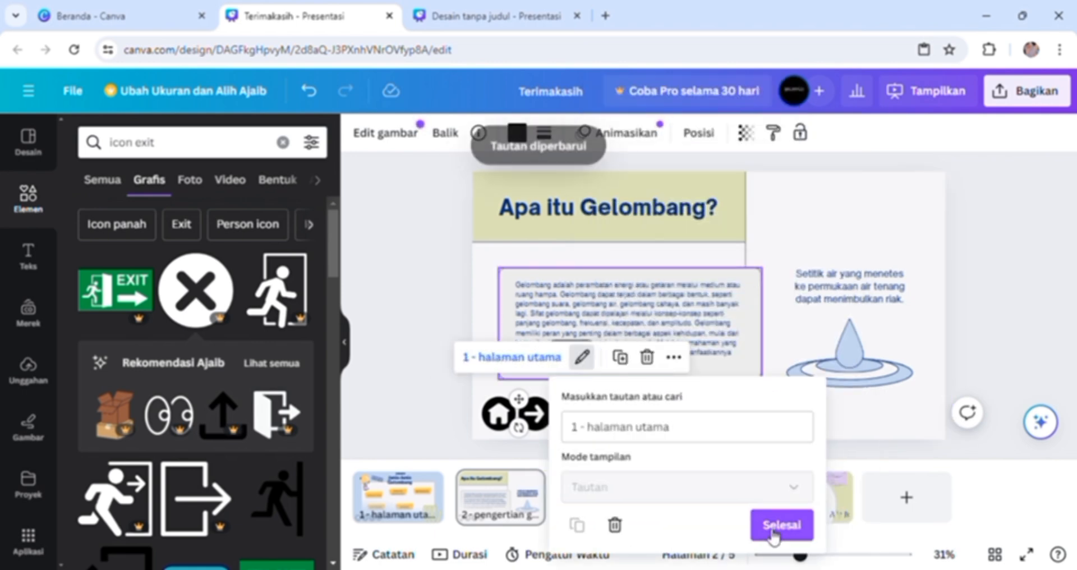
click(781, 521)
Link the X exit icon on page 2 to the document page "5 - penutup".
click(608, 413)
click(635, 356)
click(754, 387)
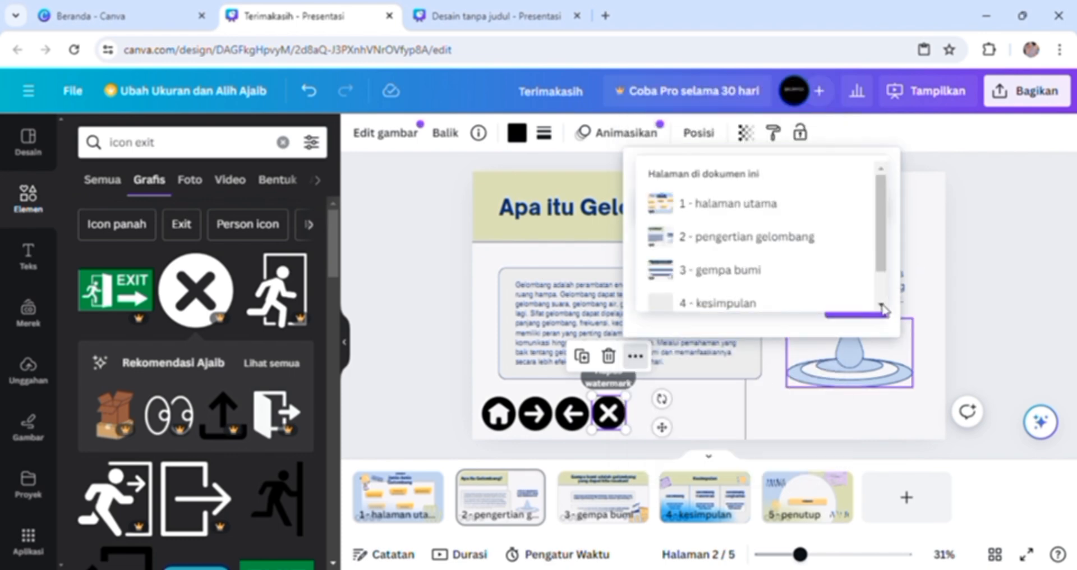
scroll(878, 306, down, 2)
click(729, 295)
click(818, 524)
Link the home icon on page 3 to the document page "1 - halaman utama".
click(623, 504)
click(498, 413)
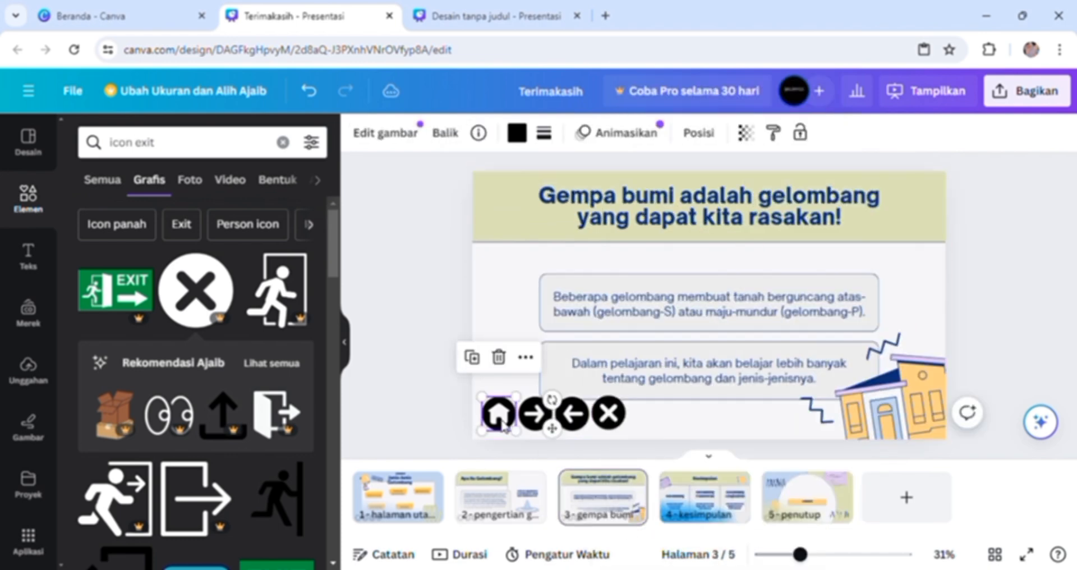
right_click(498, 413)
click(560, 381)
scroll(689, 250, down, 2)
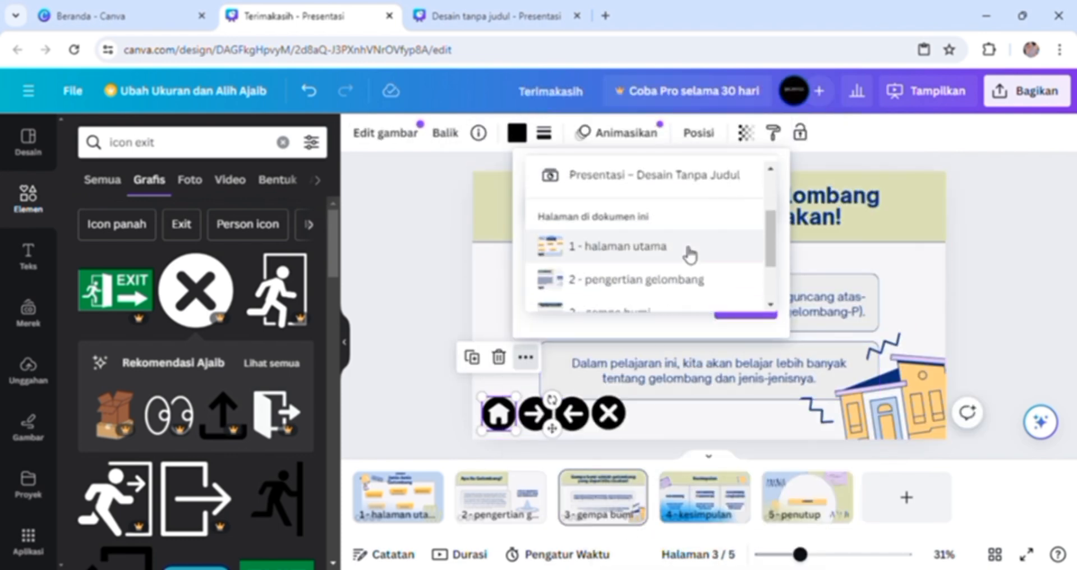
click(690, 250)
click(735, 523)
Link the right-arrow icon on page 3 to the document page "4 - kesimpulan".
click(536, 413)
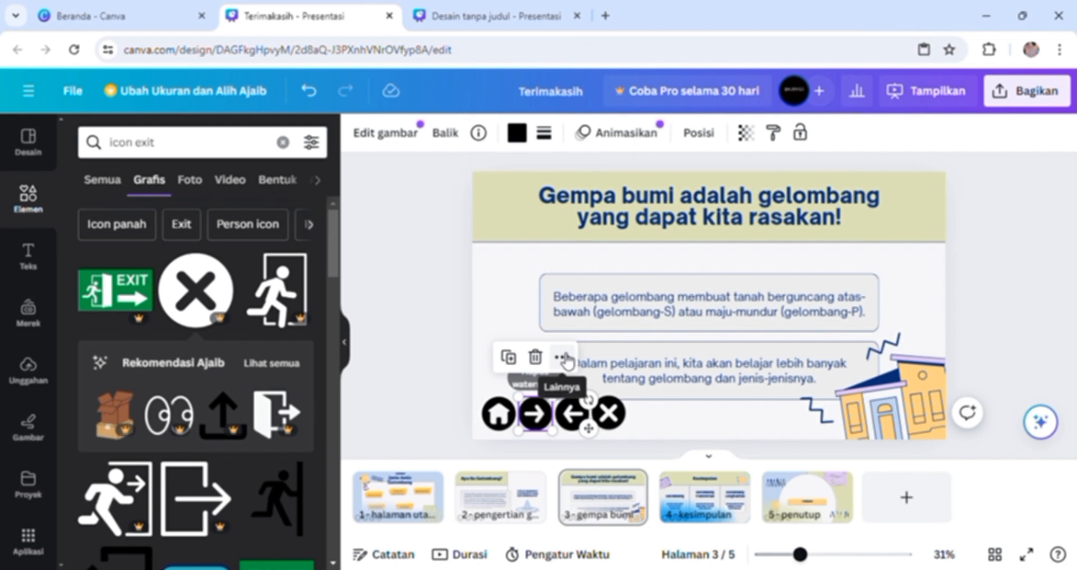
click(563, 357)
click(638, 416)
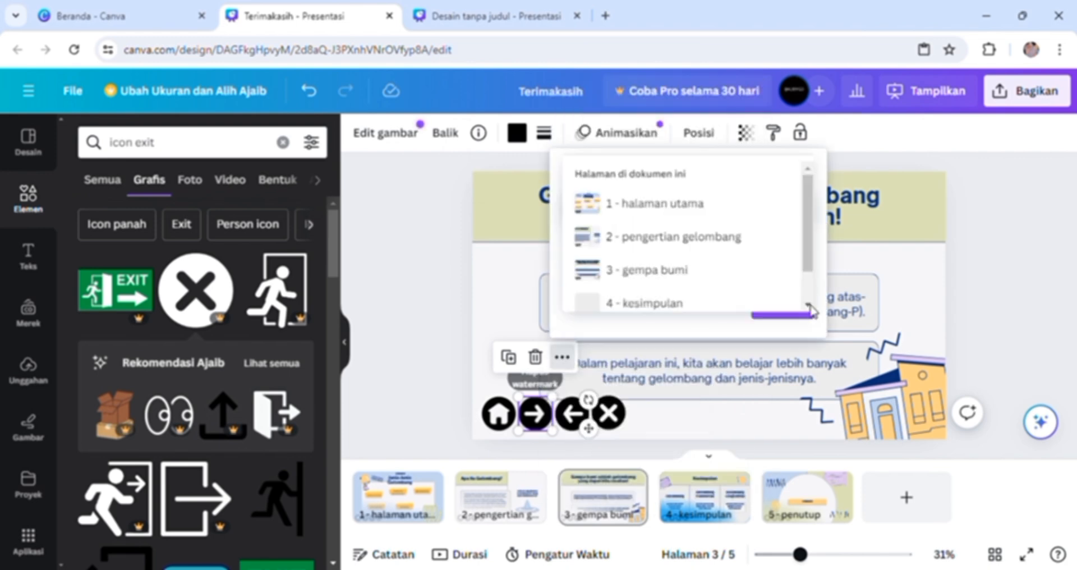
scroll(666, 287, down, 1)
click(666, 264)
click(758, 521)
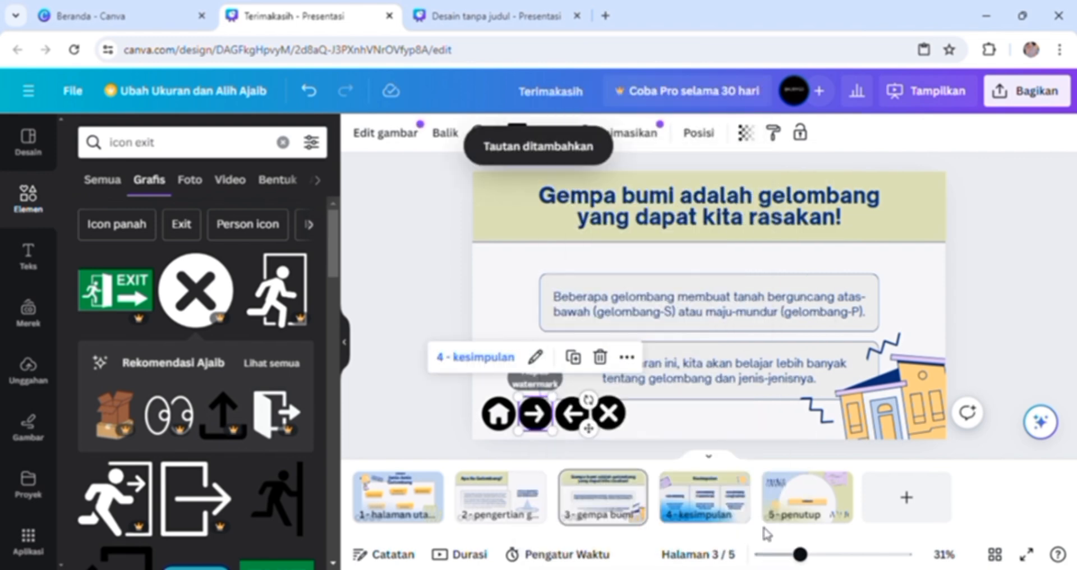
Link the left-arrow icon on page 3 to the document page "3 - gempa bumi".
right_click(577, 413)
click(709, 414)
click(620, 276)
click(790, 521)
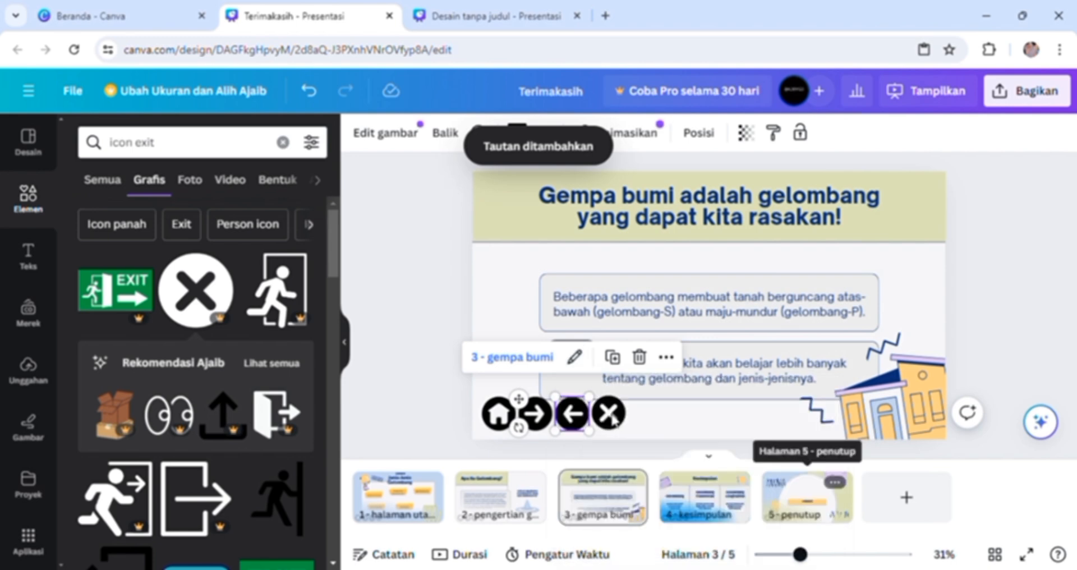
Link the X exit icon on page 3 to the document page "5 - penutup".
click(608, 413)
click(635, 357)
click(714, 413)
scroll(666, 287, down, 1)
click(666, 296)
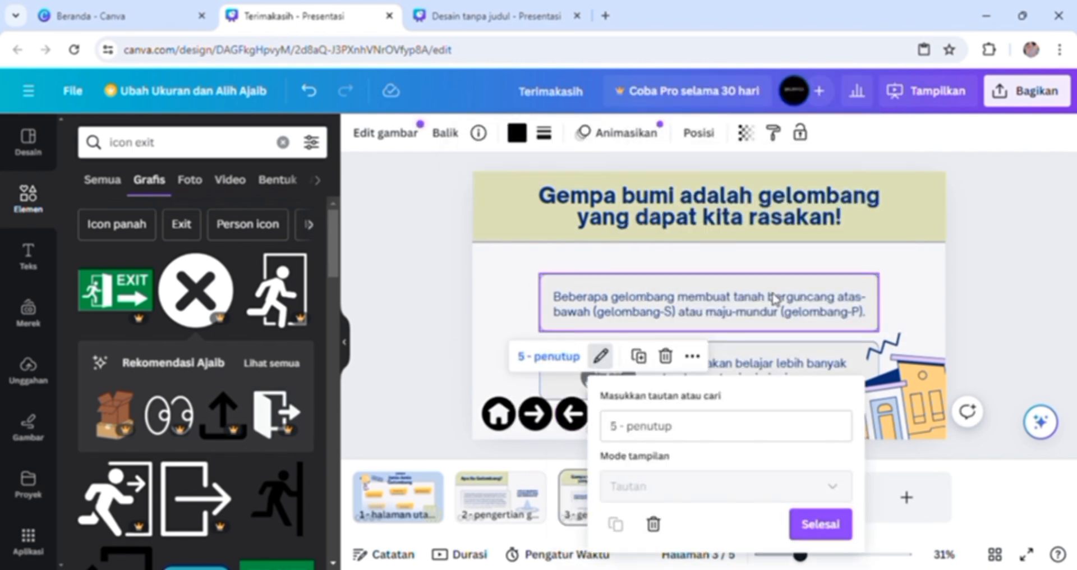
click(818, 522)
Link the home icon on page 4 to the document page "1 - halaman utama".
click(704, 496)
click(498, 413)
right_click(498, 413)
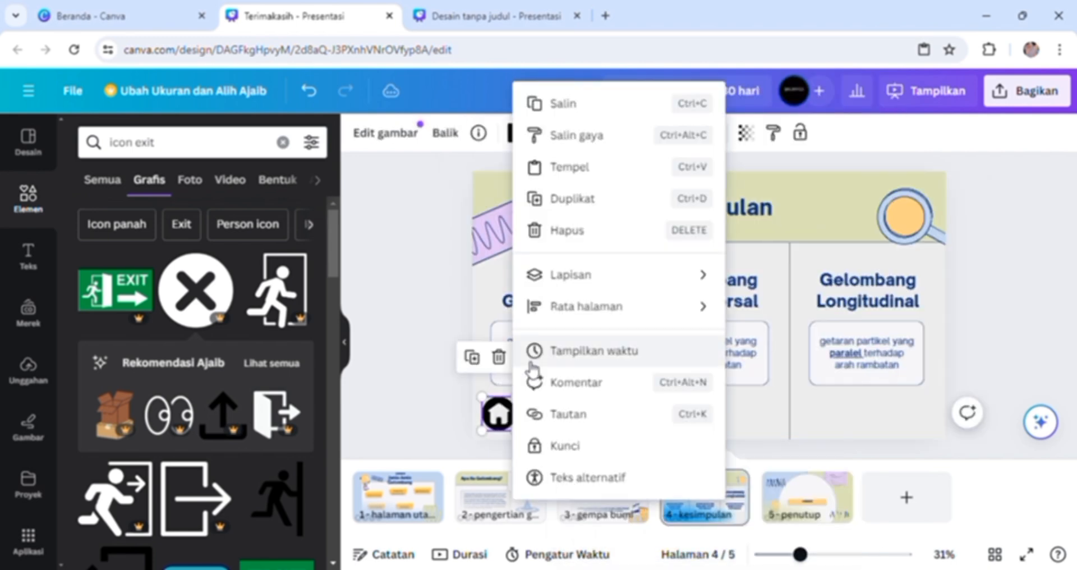
click(558, 480)
click(681, 218)
triple_click(668, 430)
key(BackSpace)
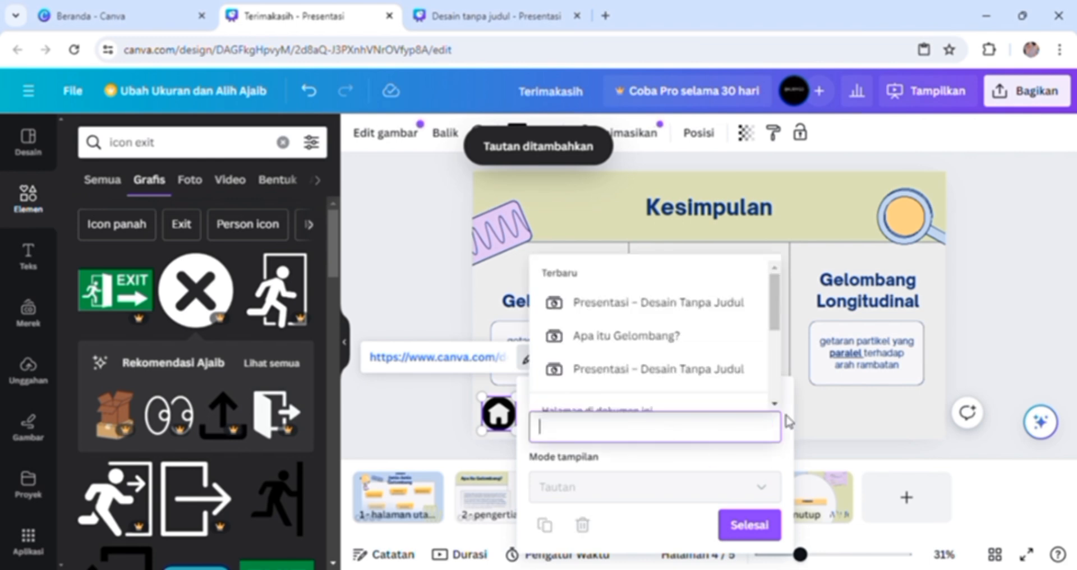
scroll(635, 321, down, 2)
click(636, 314)
click(706, 523)
Link the right-arrow icon on page 4 to the document page "5 - penutup".
right_click(541, 414)
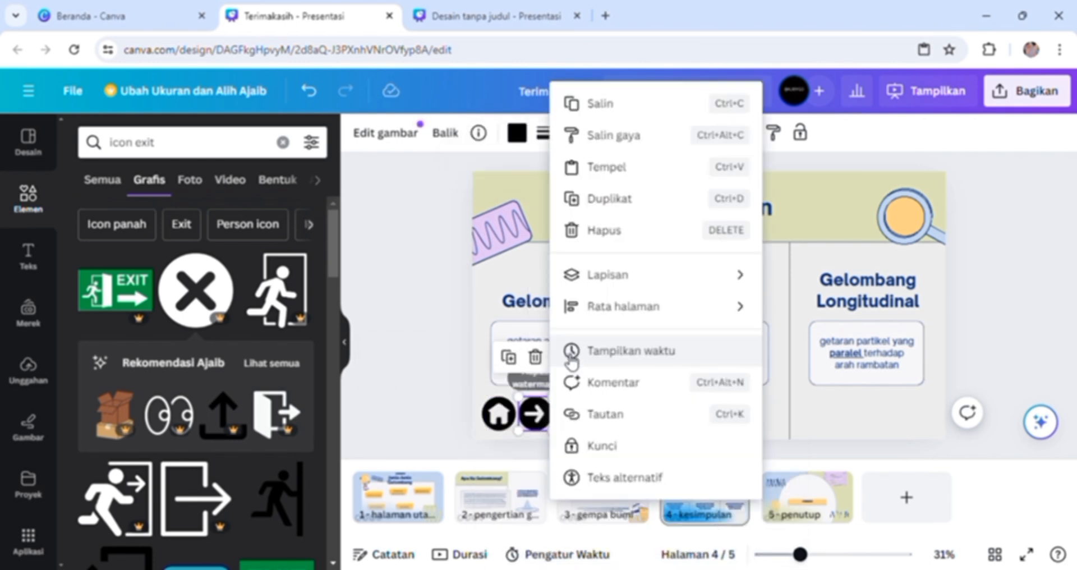
click(594, 413)
click(807, 305)
click(690, 296)
click(737, 529)
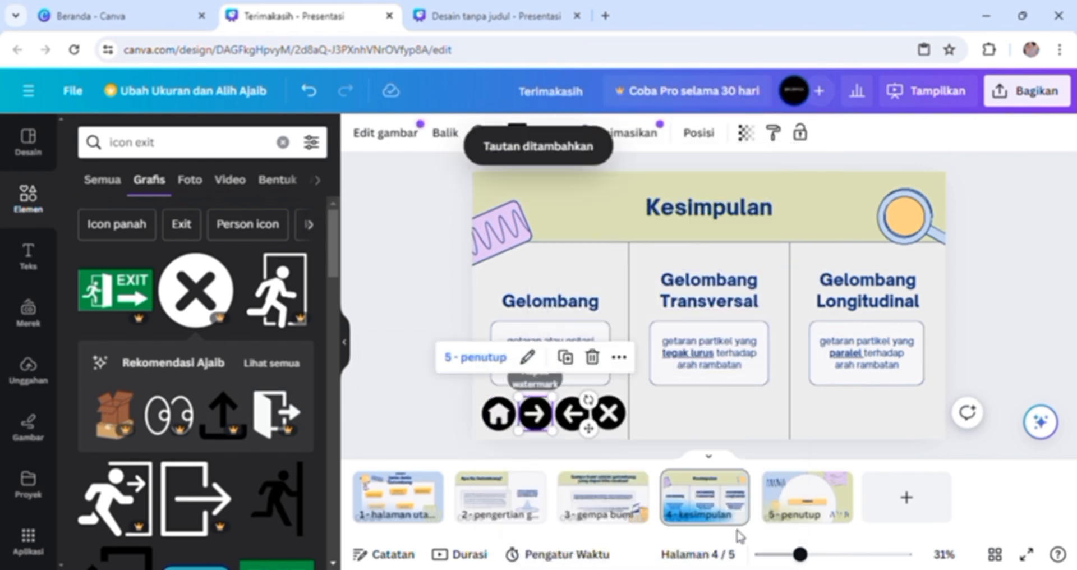
Link the left-arrow icon on page 4 to the document page "4 - kesimpulan".
click(569, 416)
click(598, 356)
click(746, 412)
scroll(729, 252, down, 2)
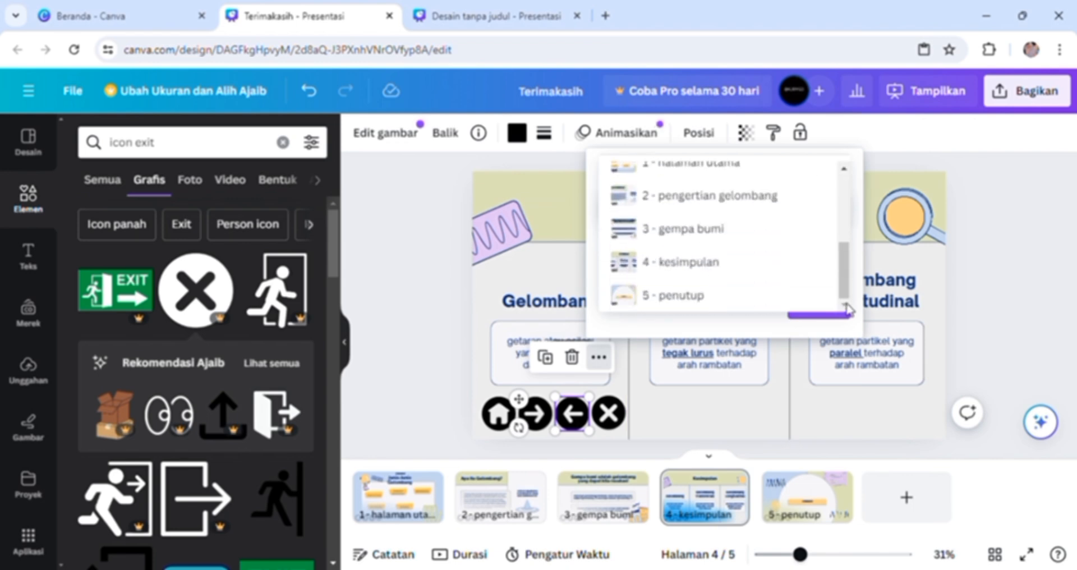
click(767, 269)
click(785, 524)
Link the X exit icon on page 4 to the document page "5 - penutup".
click(609, 413)
click(635, 356)
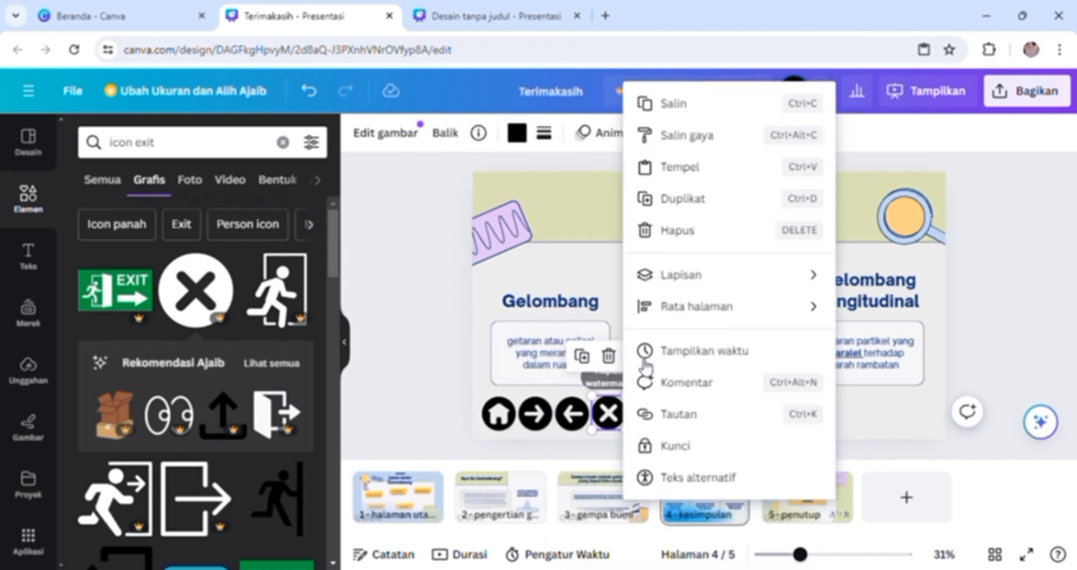
click(752, 418)
Link the right-arrow, left-arrow and X exit icons on page 5 to pages of this document.
click(806, 497)
click(535, 414)
click(562, 356)
click(681, 419)
click(569, 413)
click(609, 414)
Start the full-screen presentation from page 1, "halaman utama", to test the linked labels and icons.
click(398, 497)
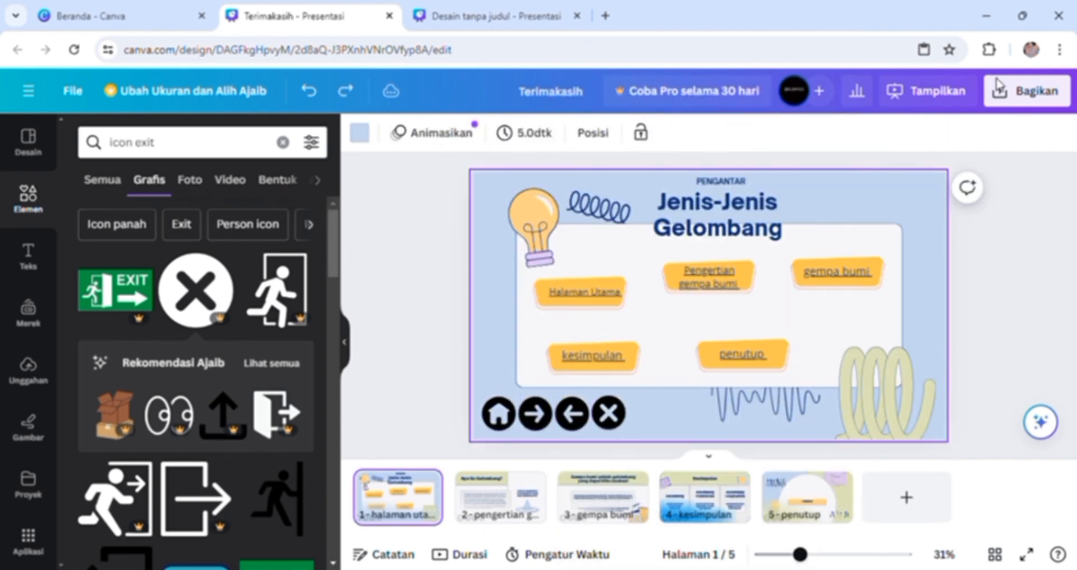
click(926, 91)
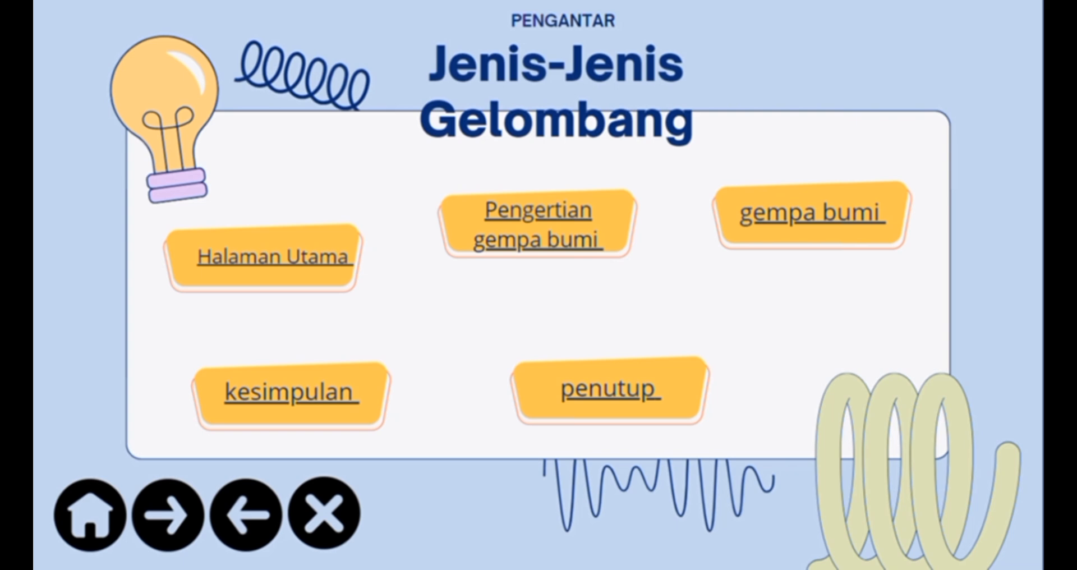